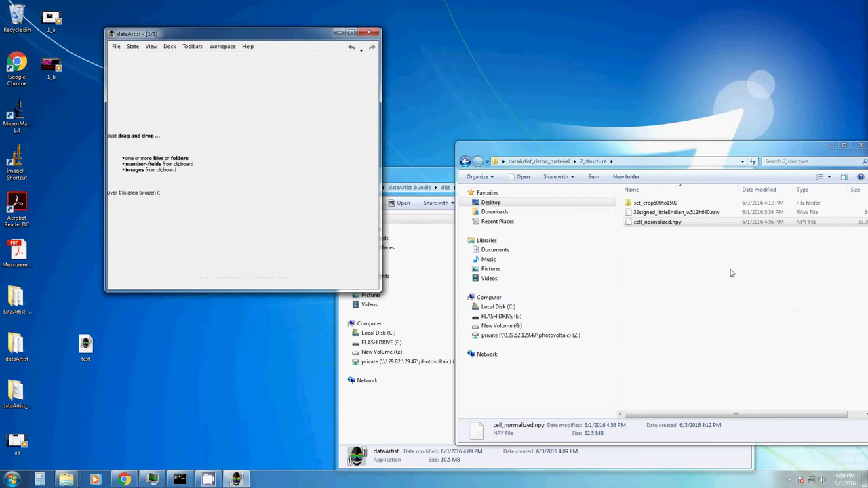
Step: Load cell_normalized.npy with default import options and lower the histogram's upper level to brighten it
click(656, 225)
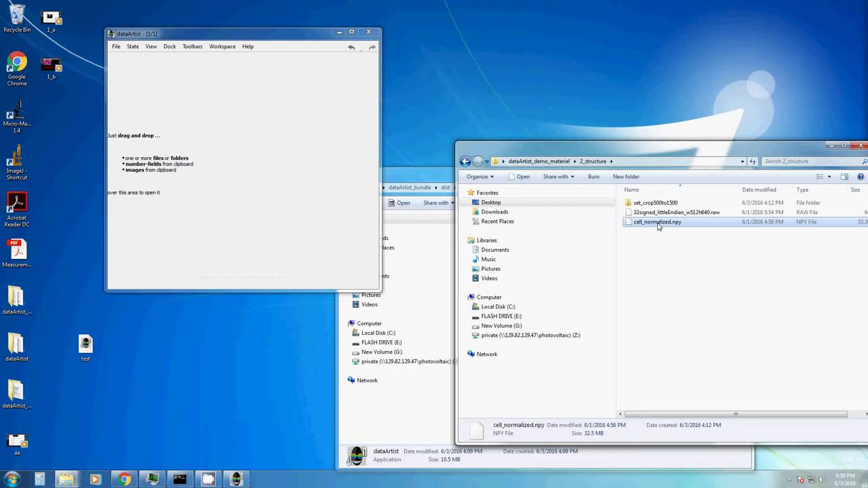
drag(657, 227, 185, 151)
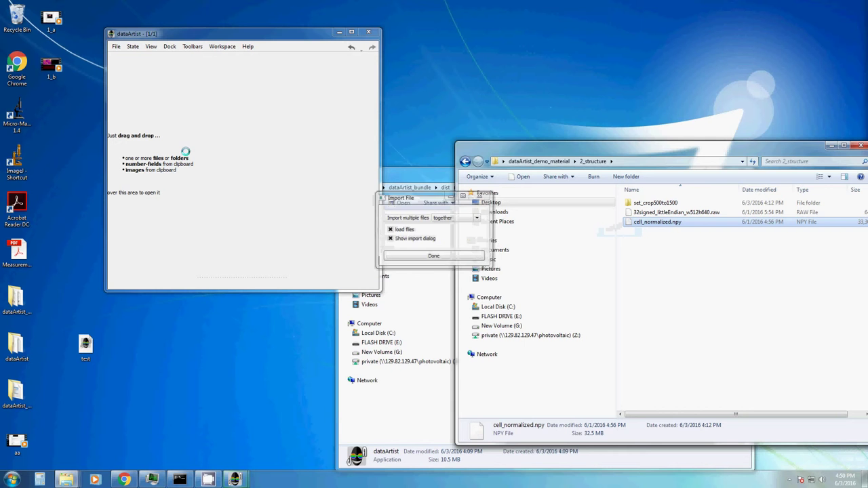
click(424, 262)
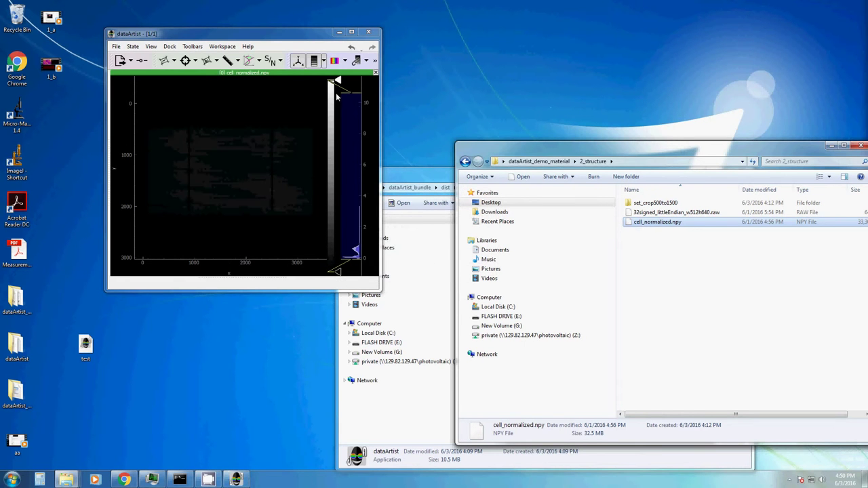
click(350, 99)
drag(350, 99, 352, 228)
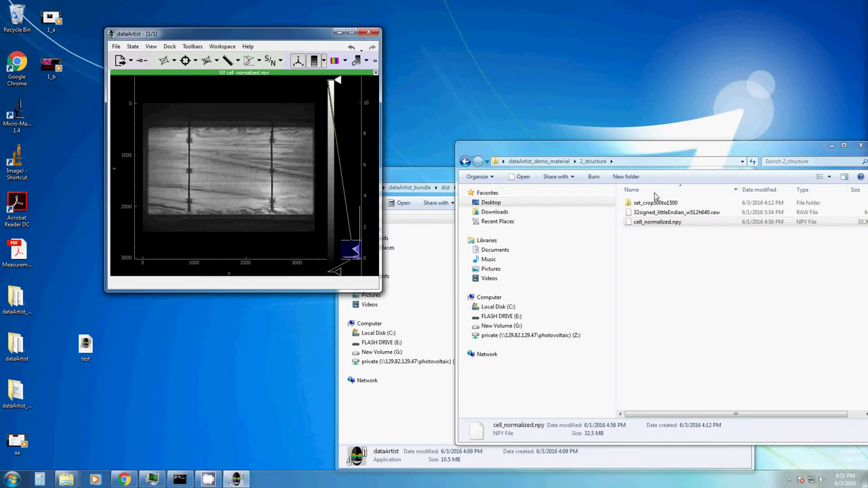
Step: Drop 32signed_littleEndian_w512h640.raw onto dataArtist and accept the import choices
click(661, 213)
drag(661, 215, 228, 185)
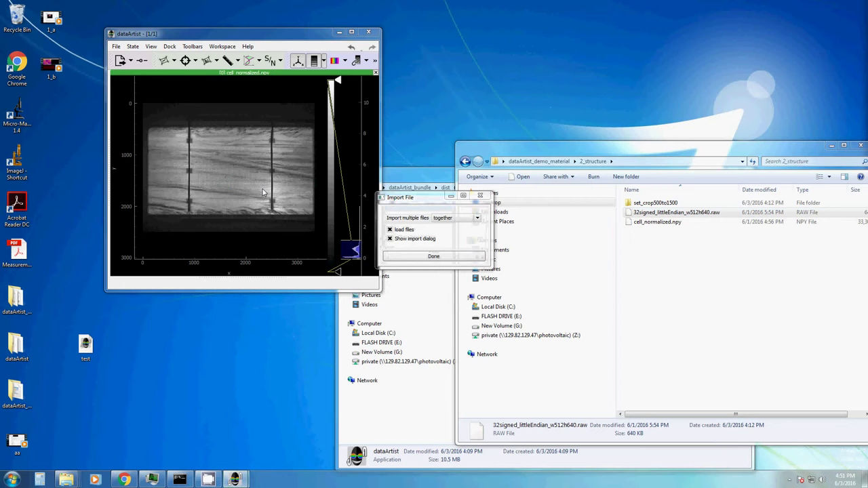
click(434, 255)
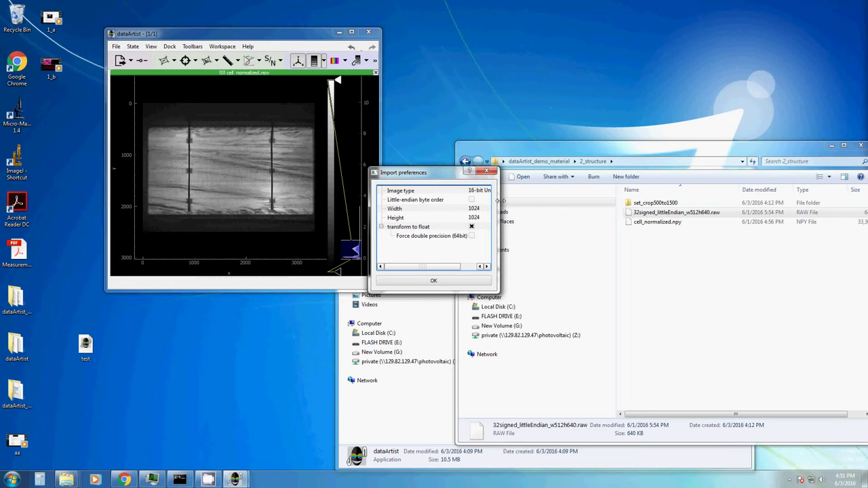
drag(499, 204, 540, 200)
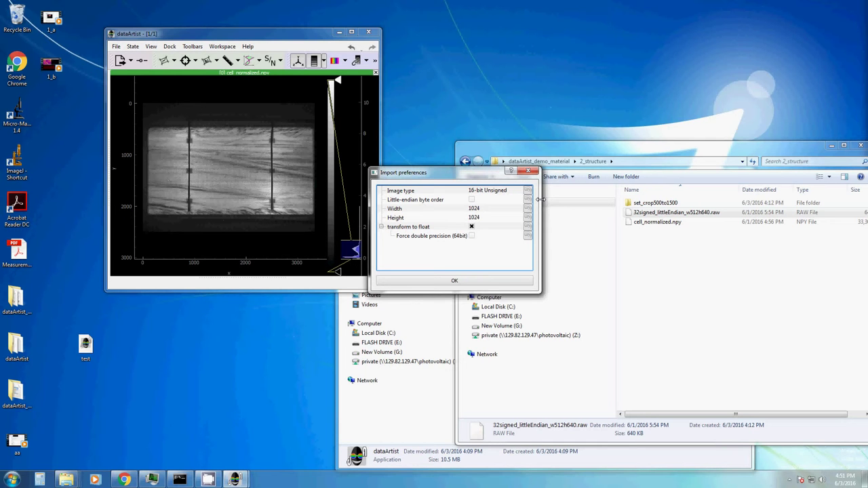
Step: Import the raw file as 32-bit Signed, little-endian, 512×640, without float conversion
click(497, 191)
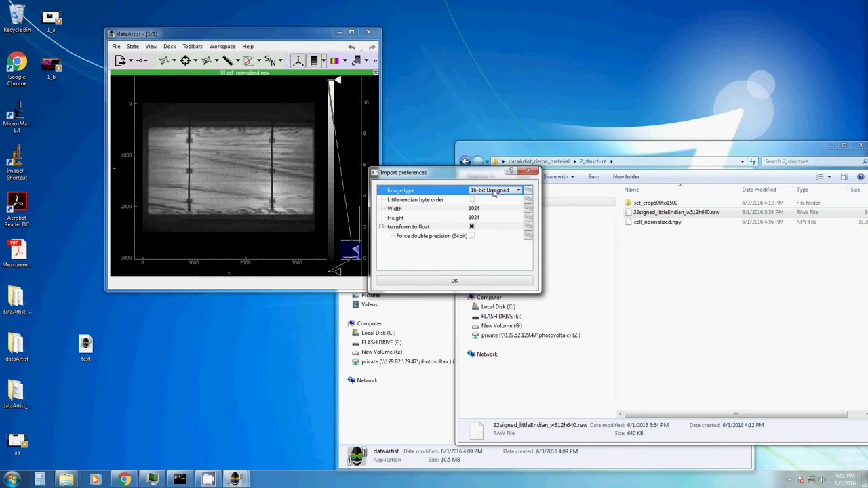
click(500, 192)
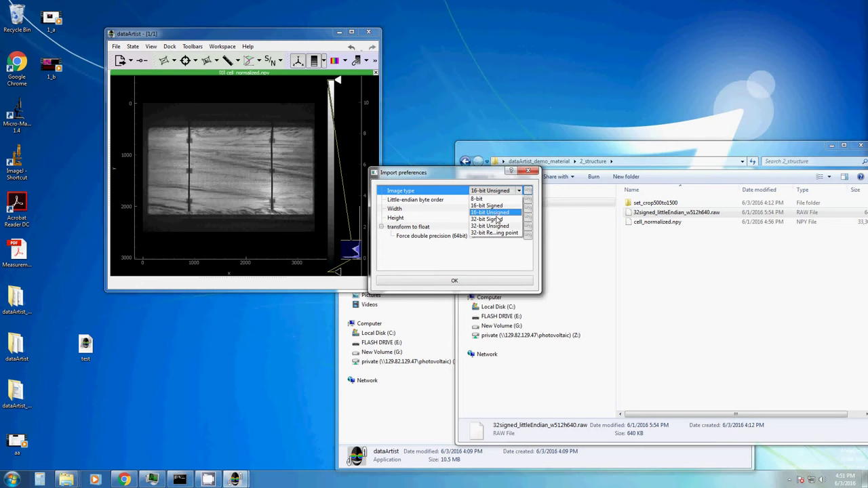
click(493, 219)
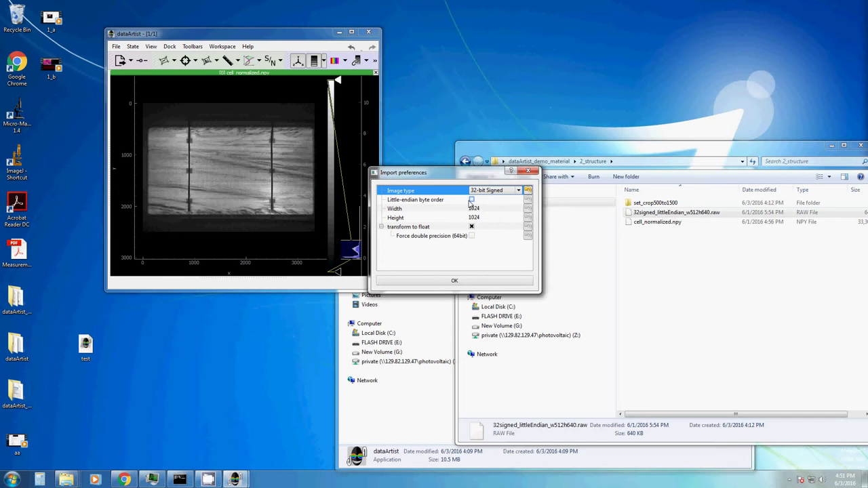
click(471, 200)
click(475, 208)
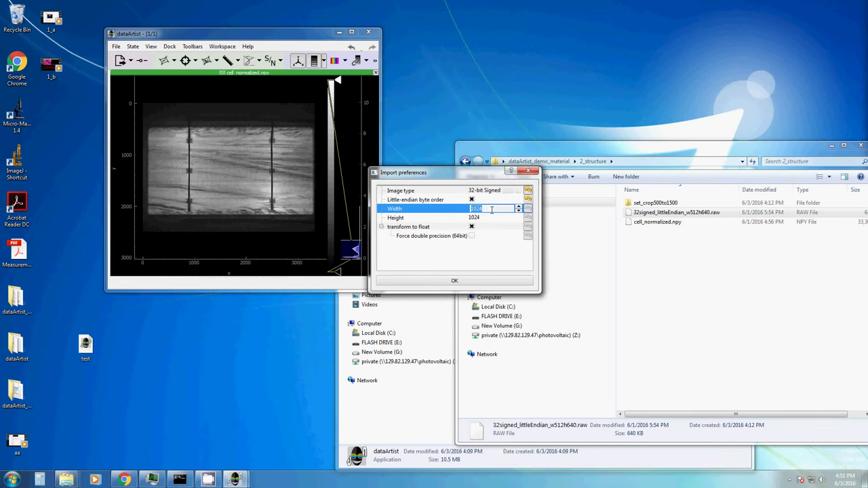
text(512)
click(494, 220)
text(640)
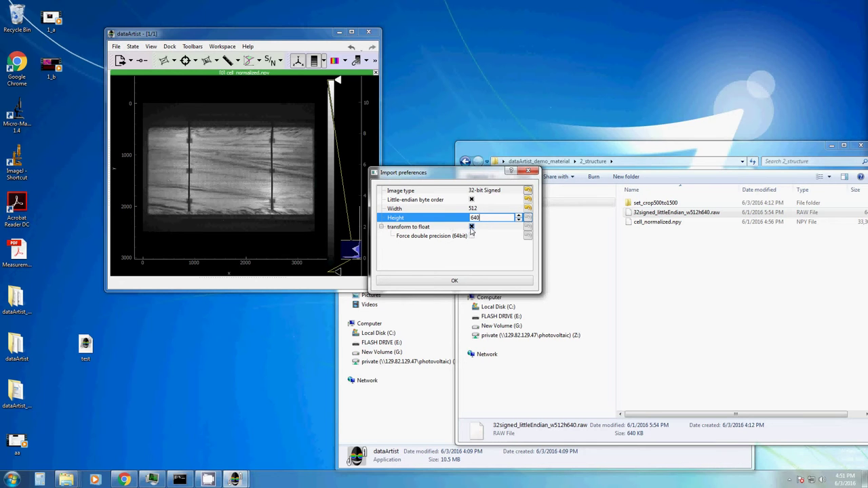
click(471, 227)
click(453, 280)
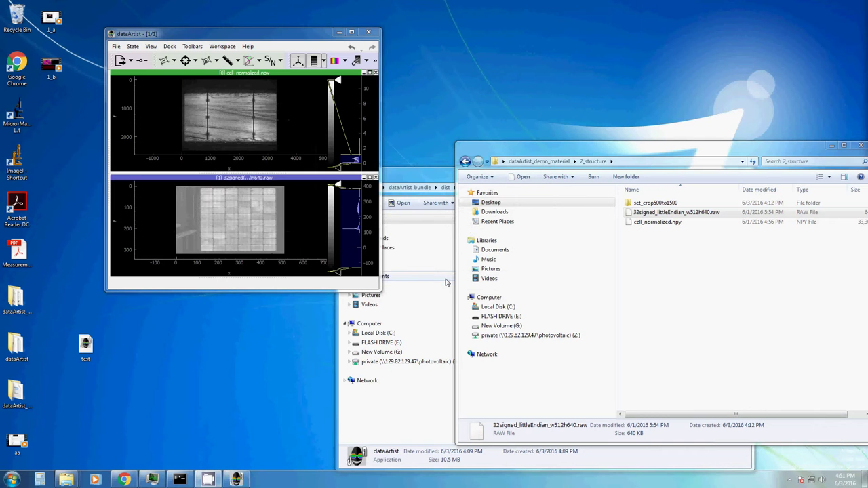
Step: Zoom into the raw display, then drop all nine EL images from set_crop500to1500 onto dataArtist
click(353, 265)
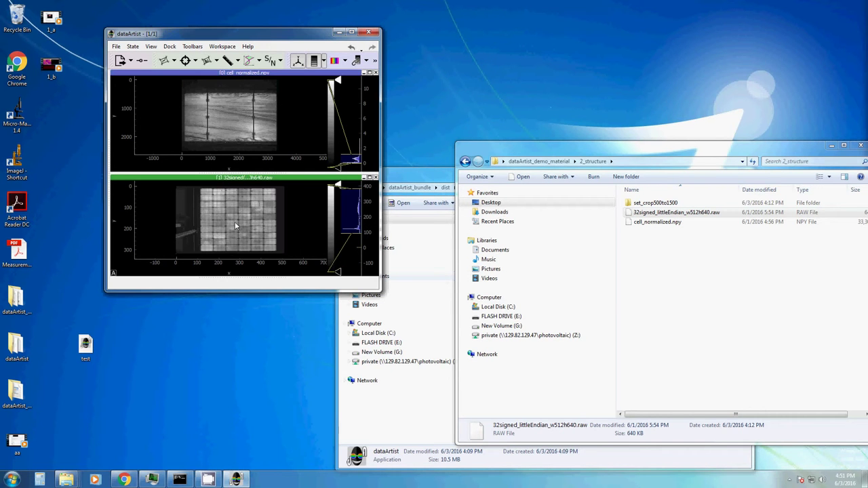
scroll(227, 217, up, 3)
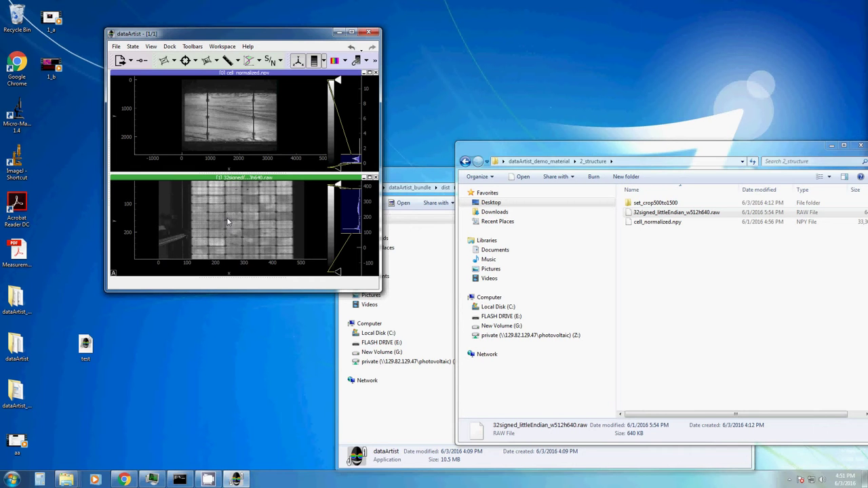
click(654, 203)
double_click(655, 203)
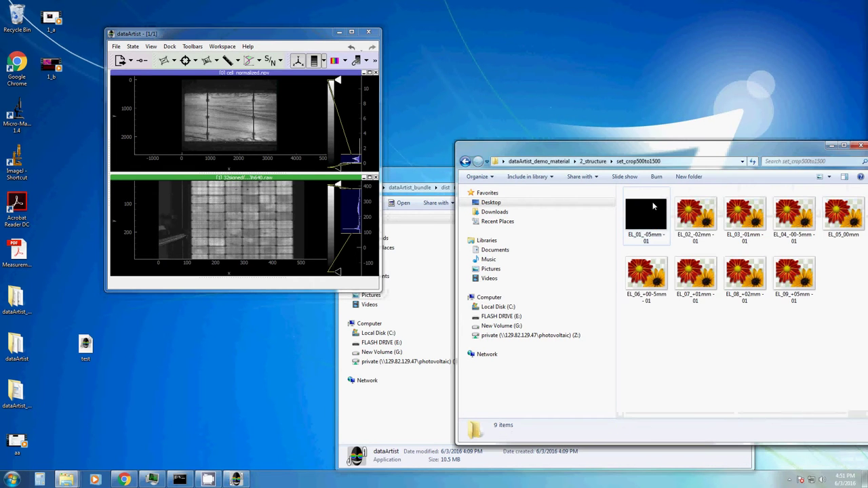
drag(641, 149, 549, 128)
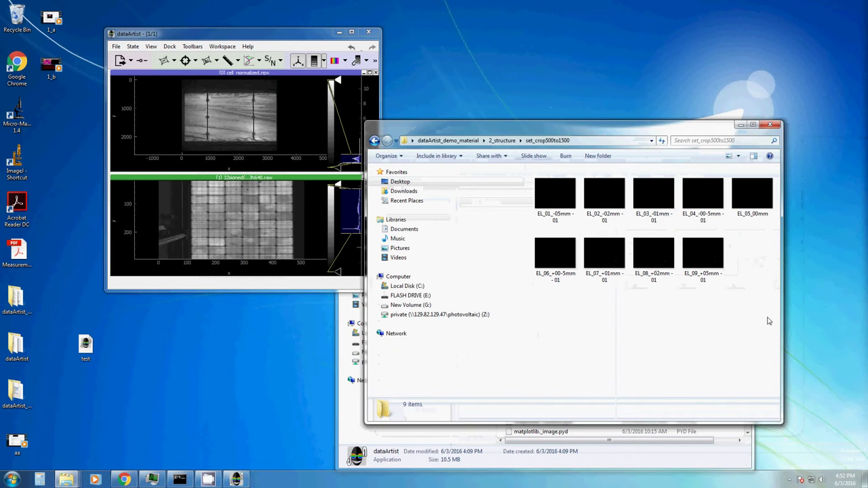
drag(770, 322, 214, 138)
click(502, 141)
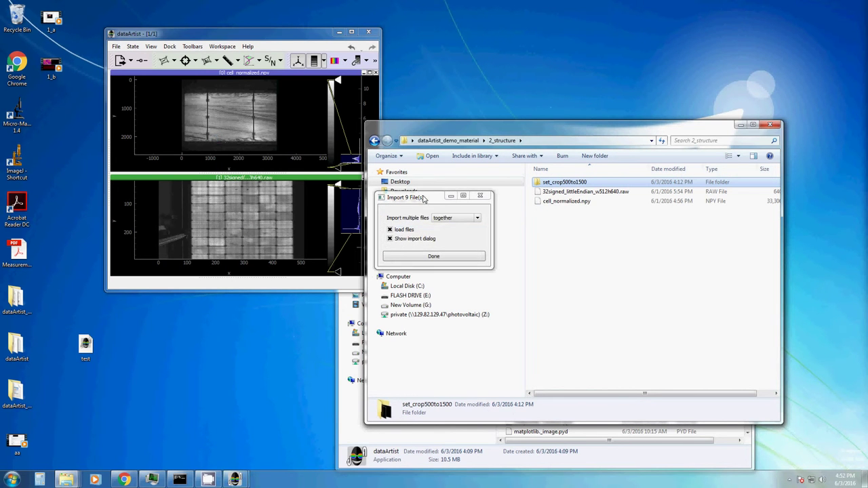
Step: Import the nine EL files together into one display without loading their image data
drag(422, 196, 216, 155)
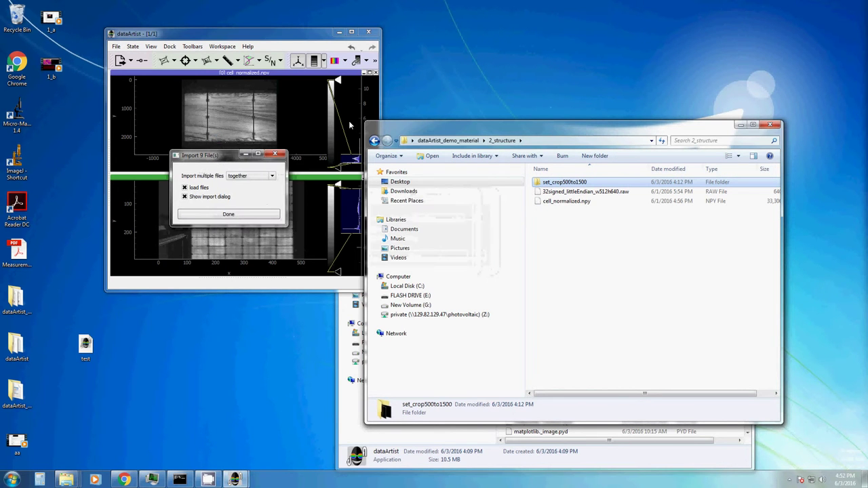
click(248, 177)
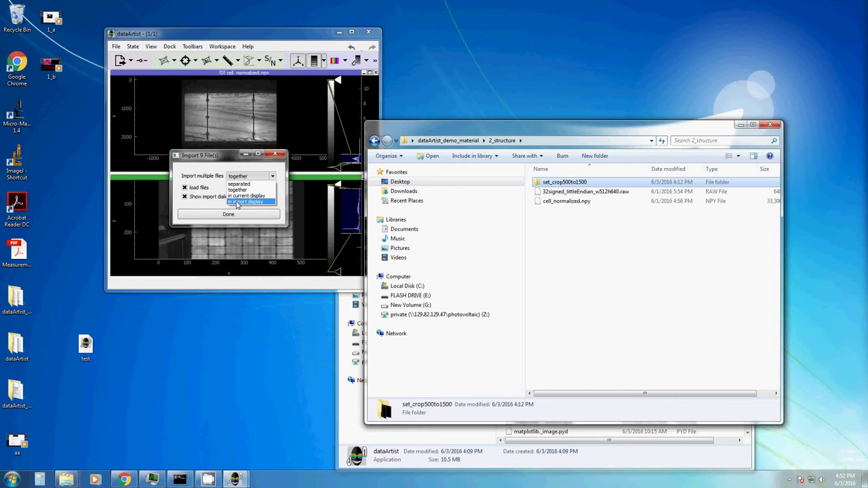
click(242, 189)
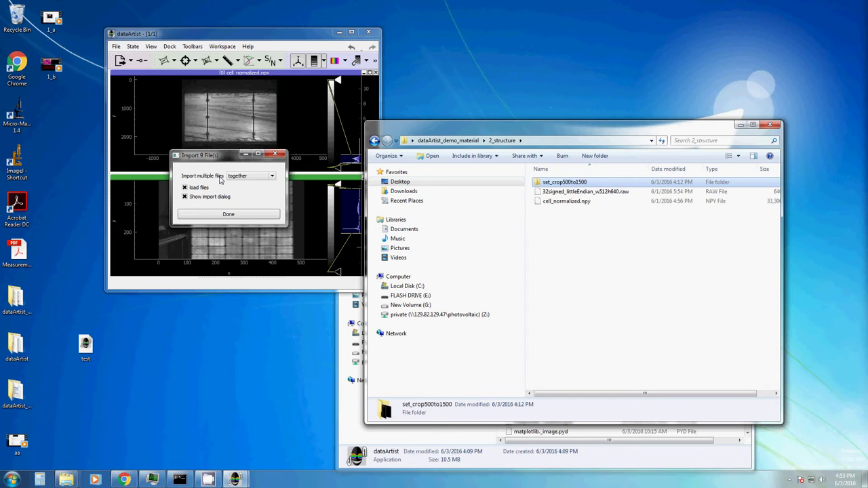
click(184, 187)
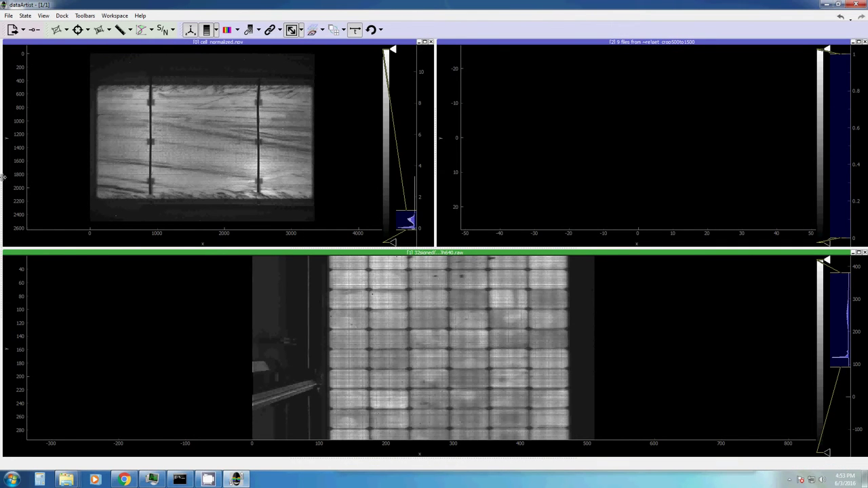
Step: Show the Preferences for the nine-image display and enable crop on import
drag(7, 177, 285, 182)
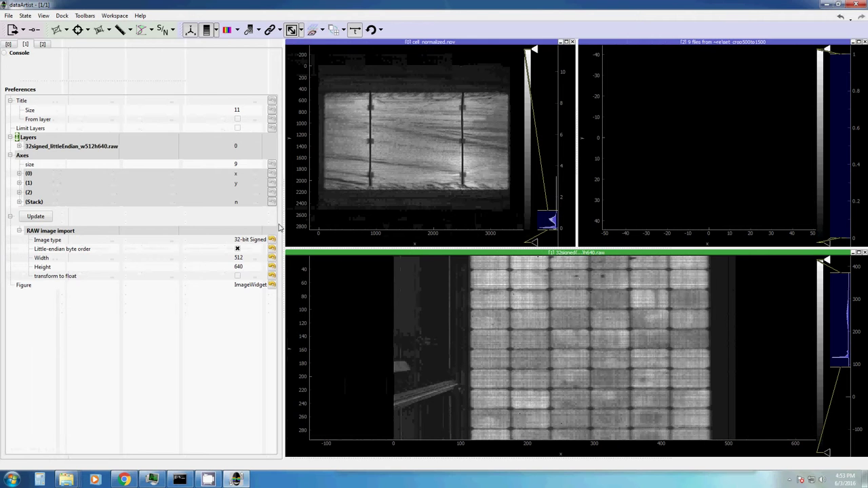
click(718, 110)
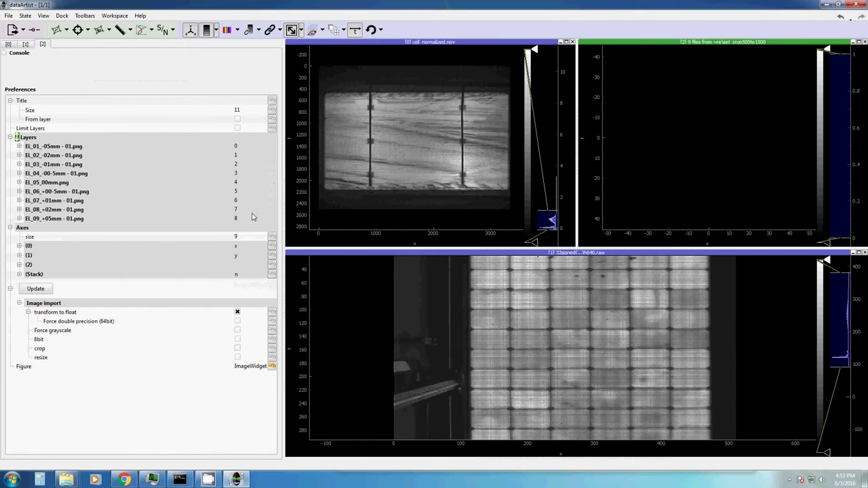
click(42, 350)
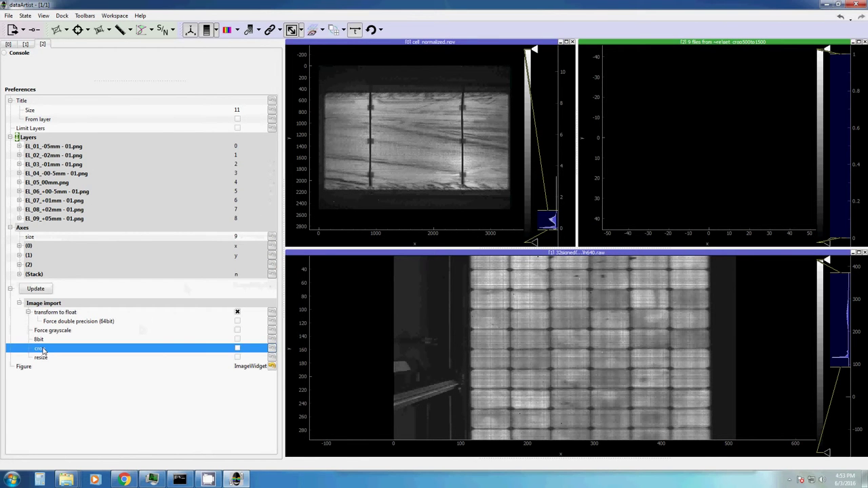
click(237, 348)
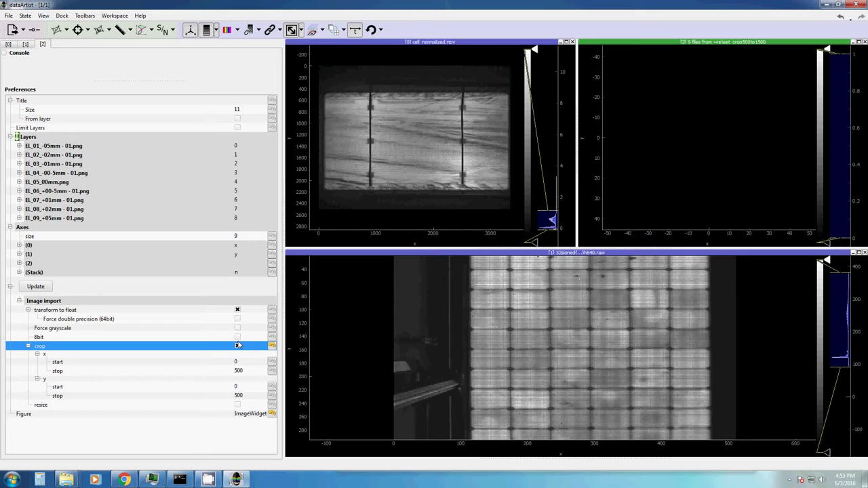
Step: Set the crop to x 1000–1500 and y 1000–1500, then update to load the images
click(239, 361)
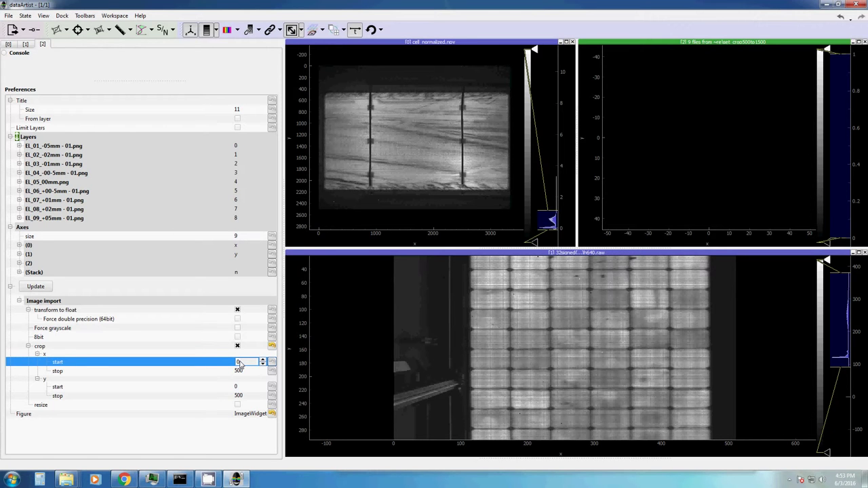
text(1000)
click(248, 370)
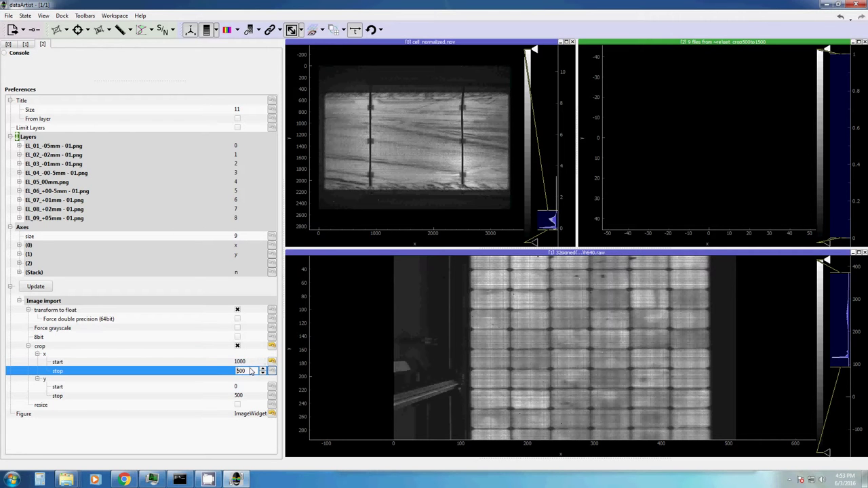
text(1500)
click(248, 388)
click(247, 387)
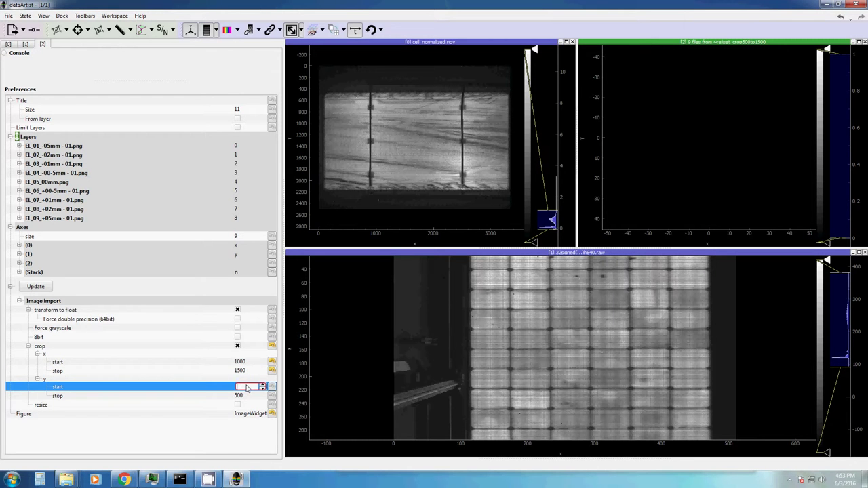
text(1000)
click(248, 395)
click(247, 395)
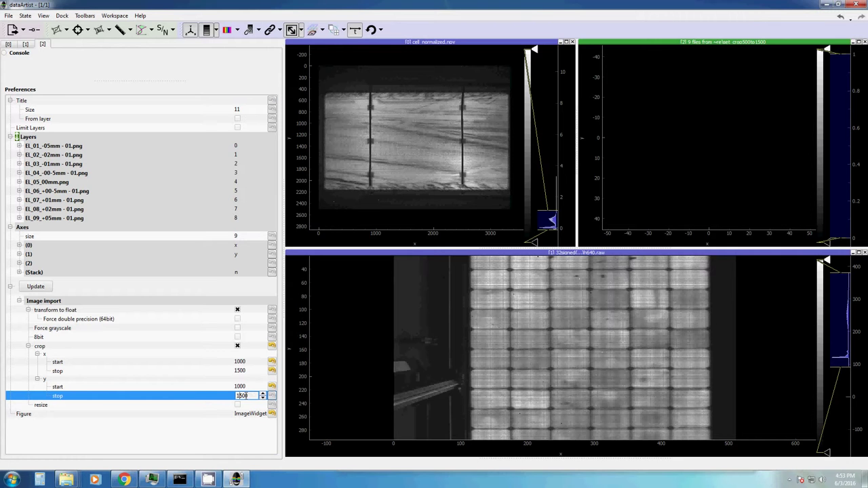
click(37, 287)
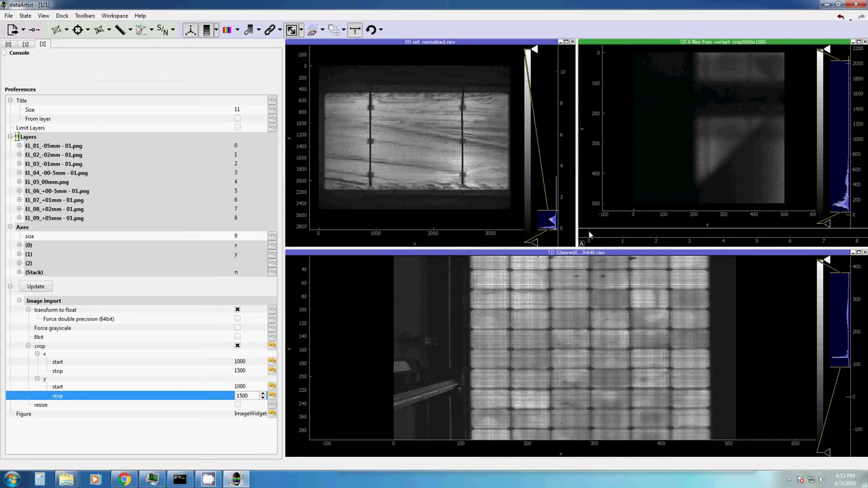
Step: Browse the nine-layer EL stack and lower the histogram's upper level to about 1000
drag(591, 234, 722, 233)
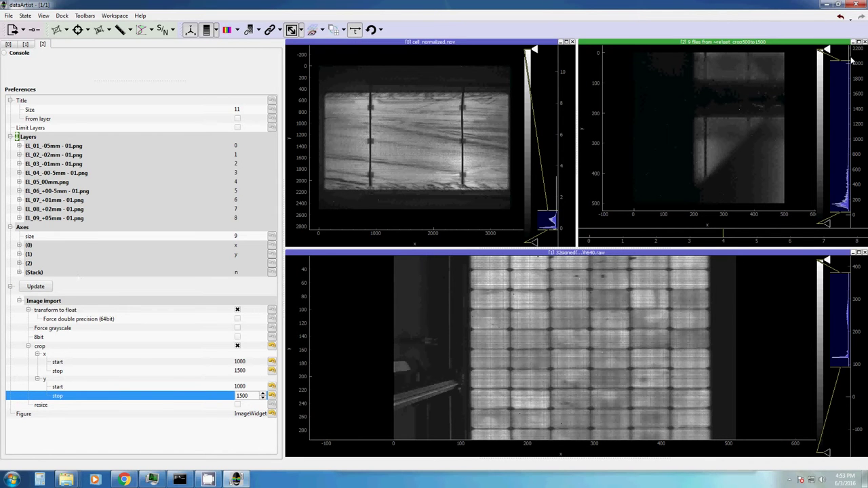
drag(852, 90, 849, 139)
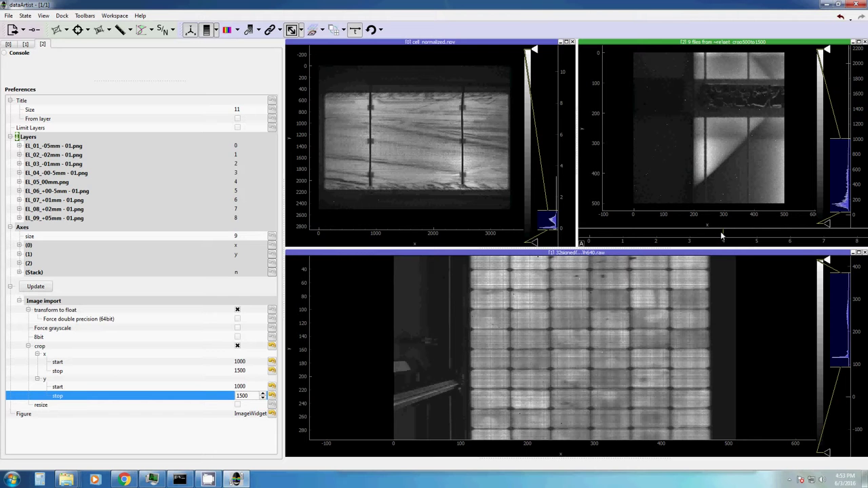
drag(723, 237, 647, 241)
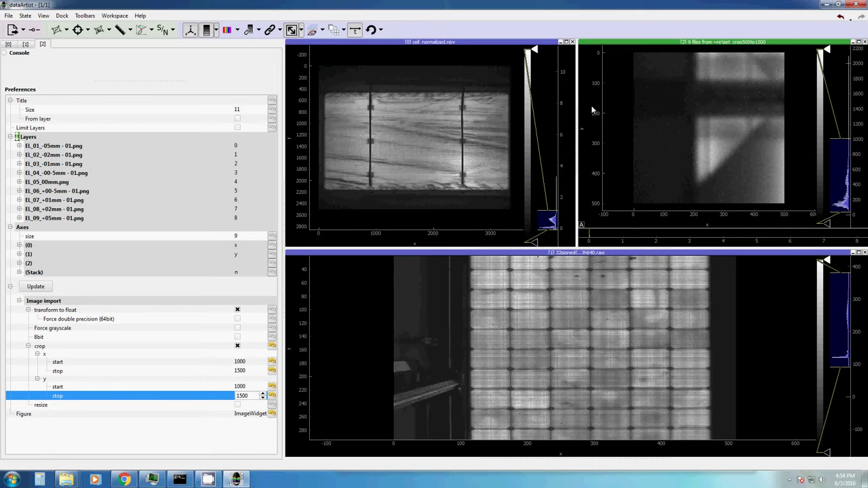
Step: Add a second workspace and drop EL_06 from set_crop500to1500 into it
click(114, 16)
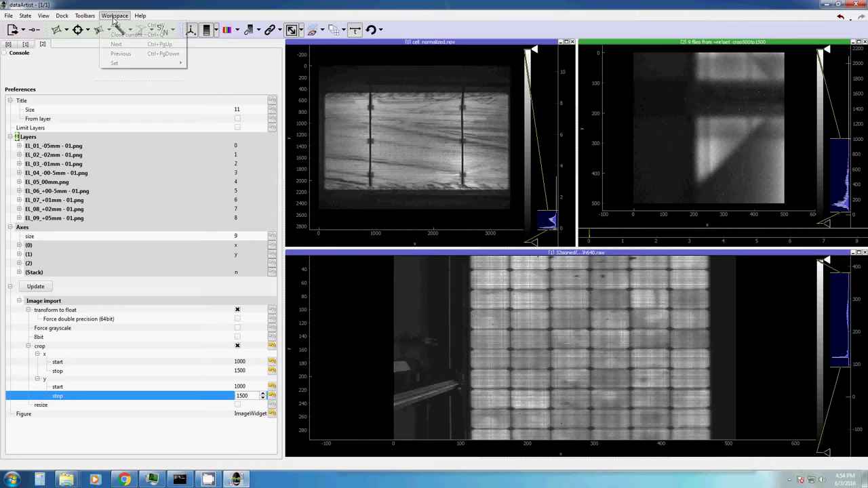
click(227, 65)
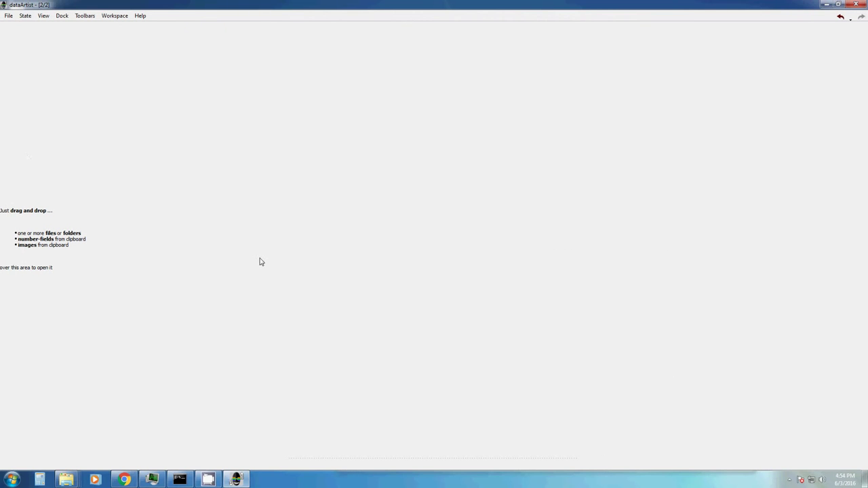
mouse_move(66, 479)
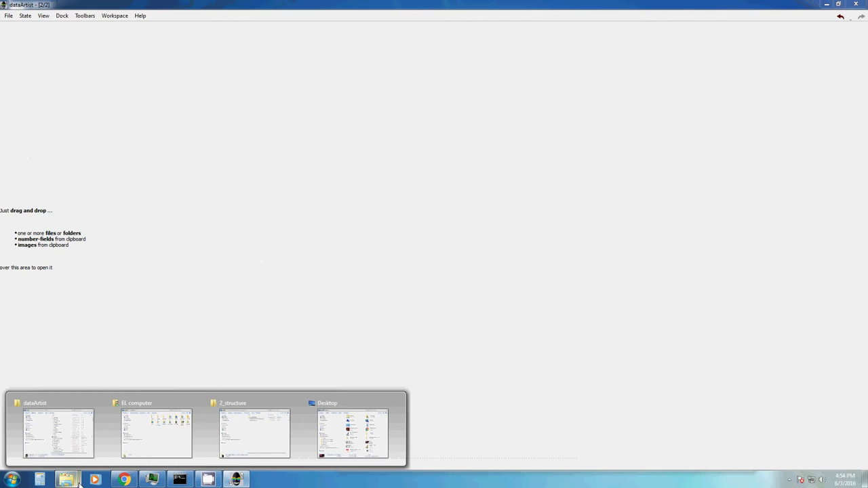
click(261, 435)
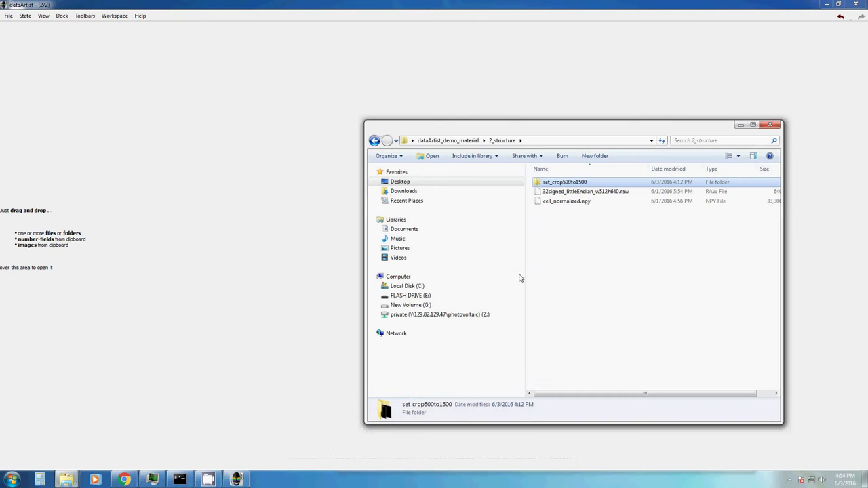
click(555, 183)
double_click(554, 183)
click(556, 237)
drag(556, 238, 226, 192)
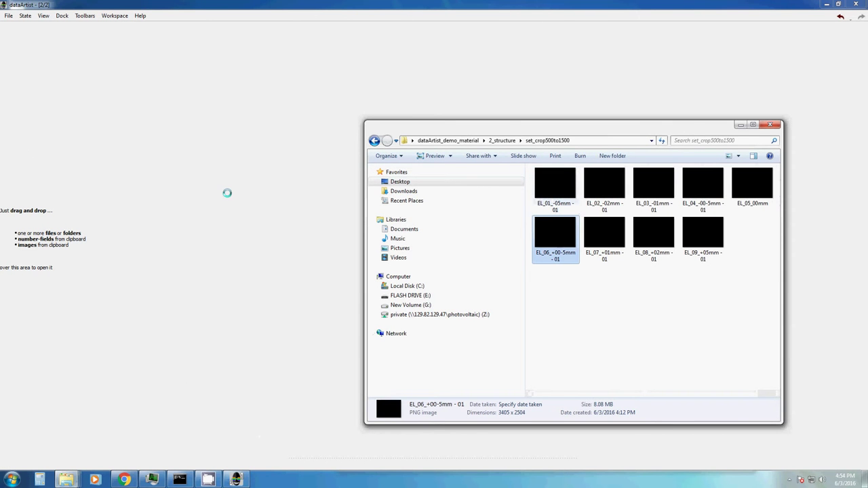
Step: Import EL_06 with load files enabled, then return to workspace 1
click(389, 229)
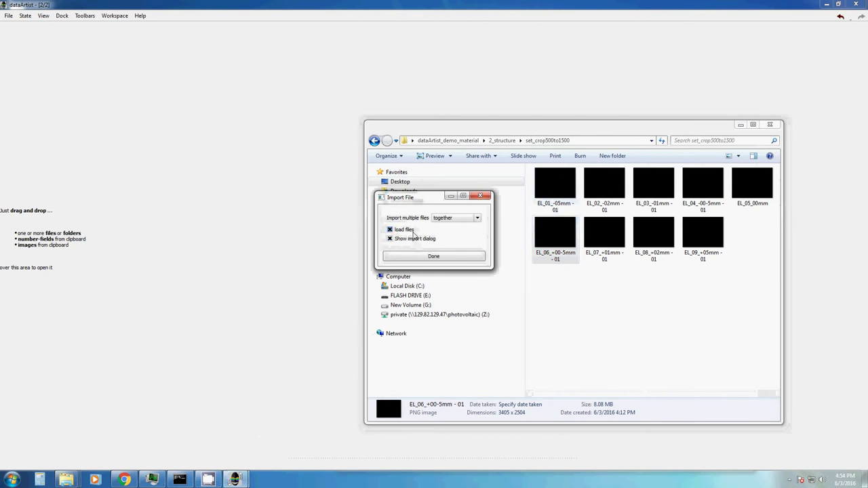
click(433, 256)
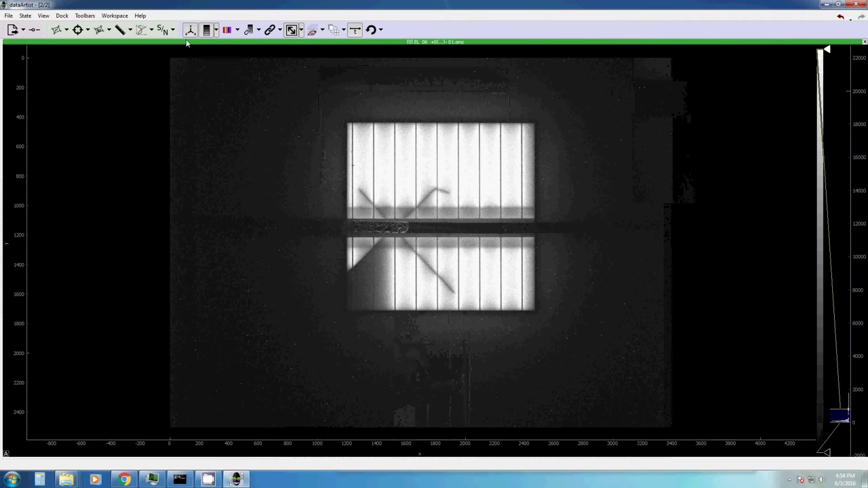
click(113, 15)
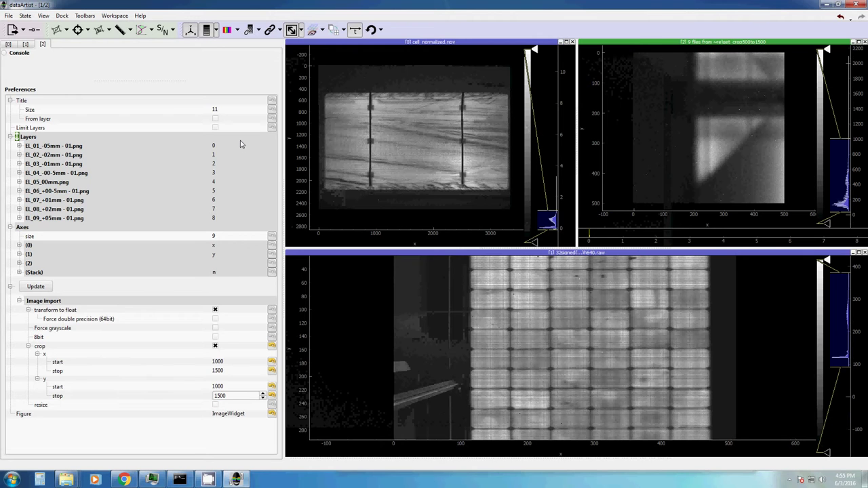
Step: Move the 32-bit RAW display to workspace [2] via the Dock menu
click(549, 254)
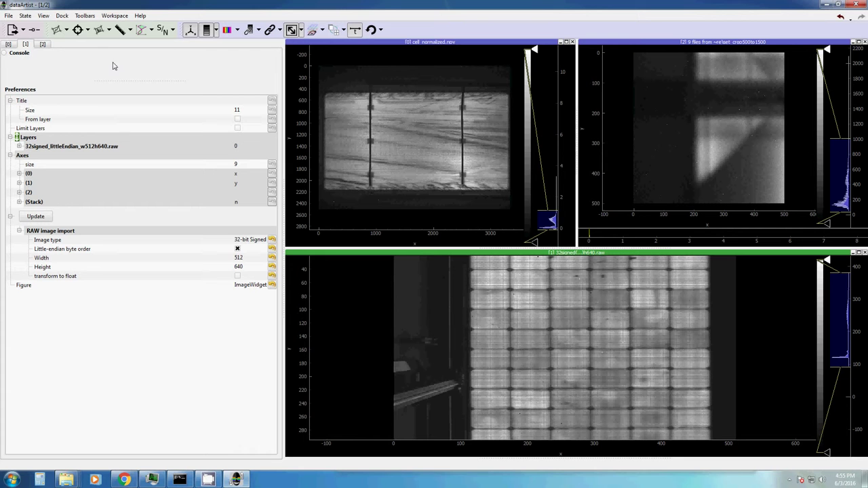
click(64, 15)
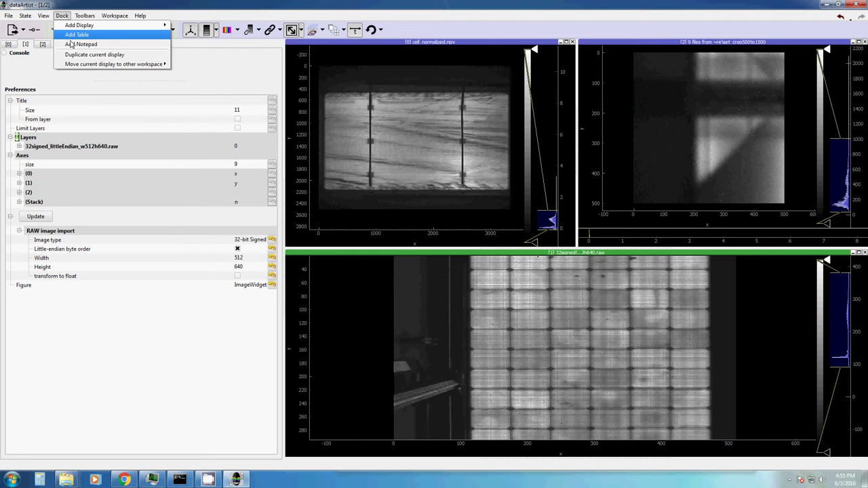
mouse_move(163, 64)
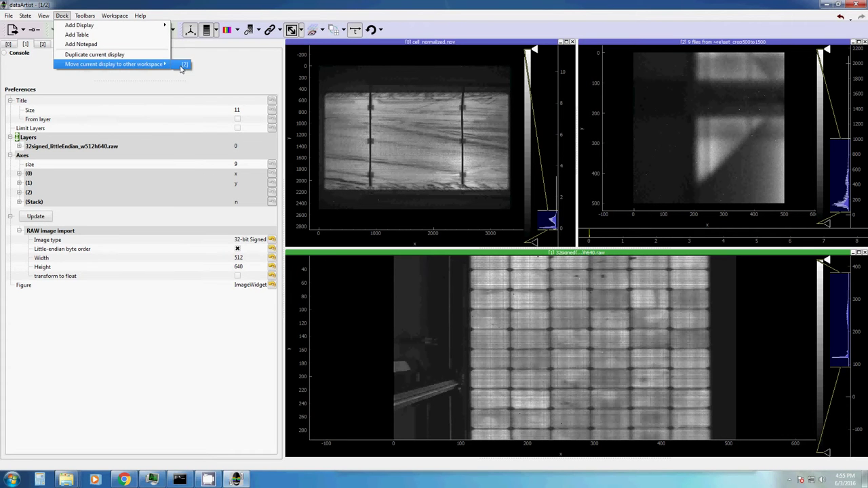
click(184, 65)
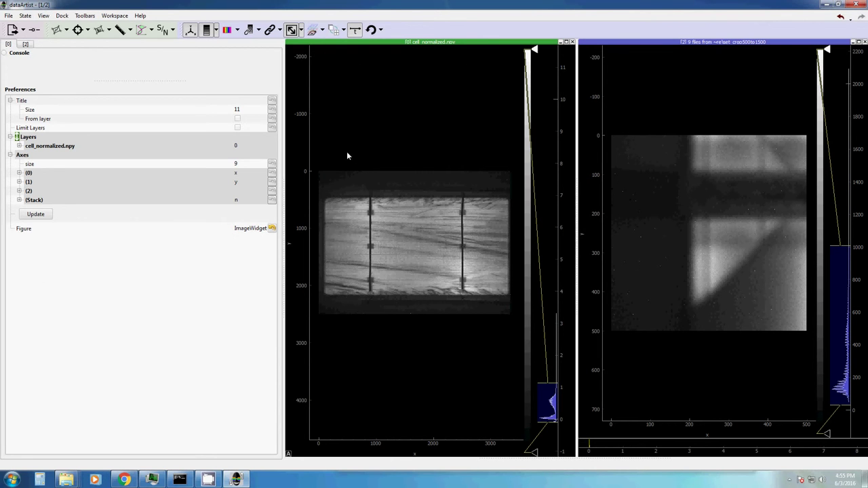
key(alt+Tab)
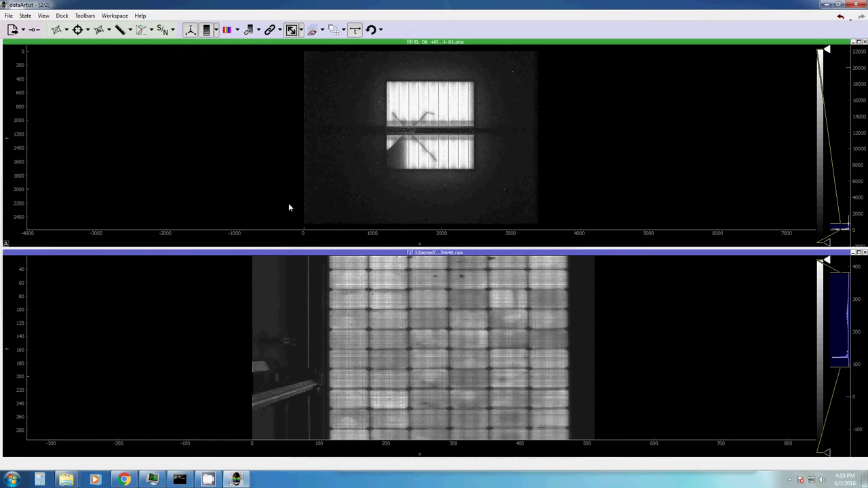
click(429, 373)
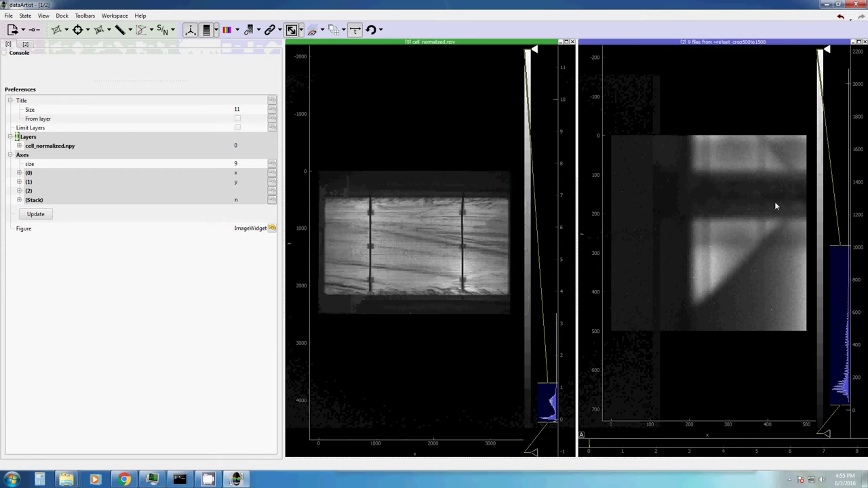
Step: Select the EL stack display, show its Layers entry in Preferences, and pan slightly
click(711, 182)
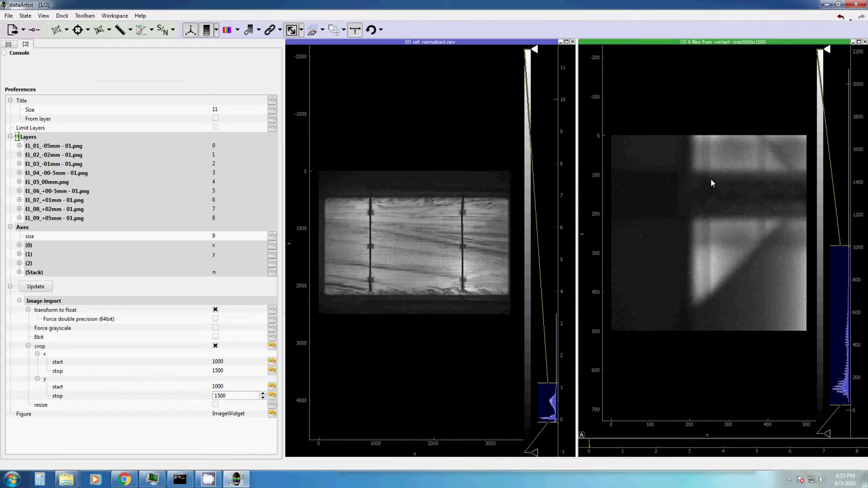
click(30, 137)
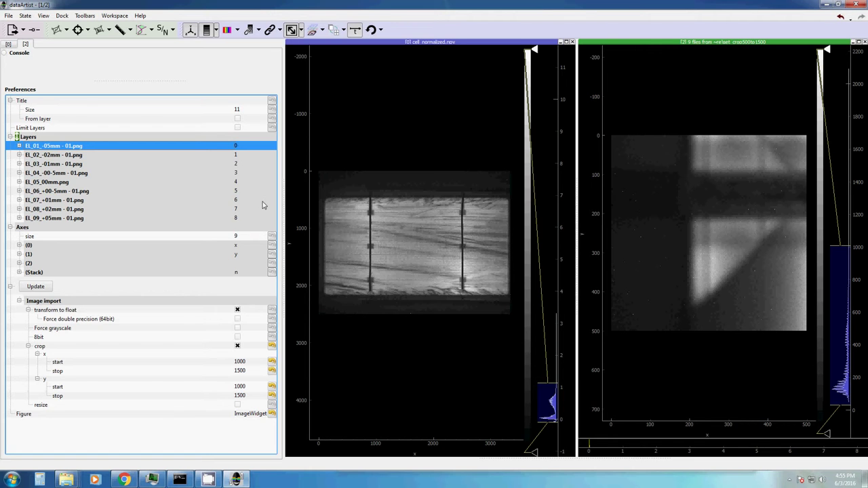
drag(673, 172, 709, 176)
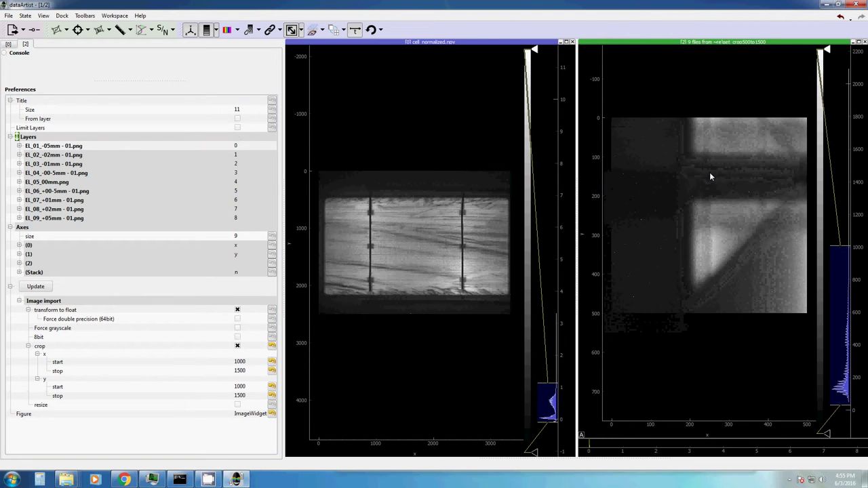
click(66, 31)
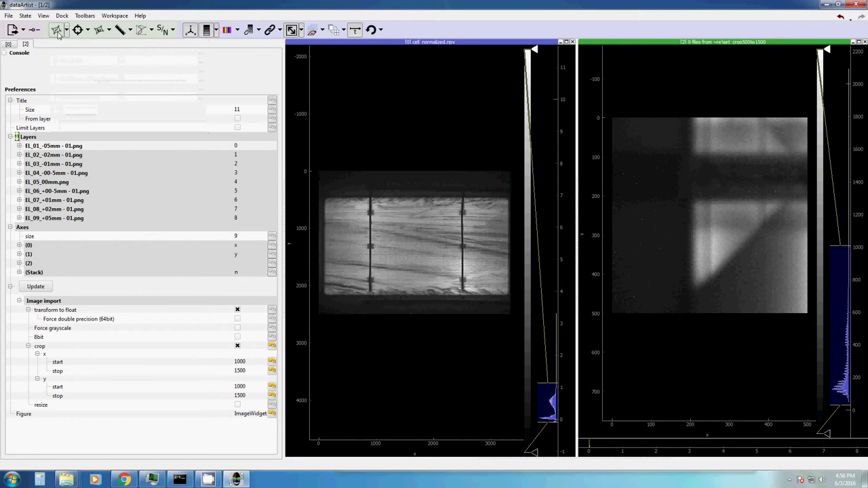
click(57, 32)
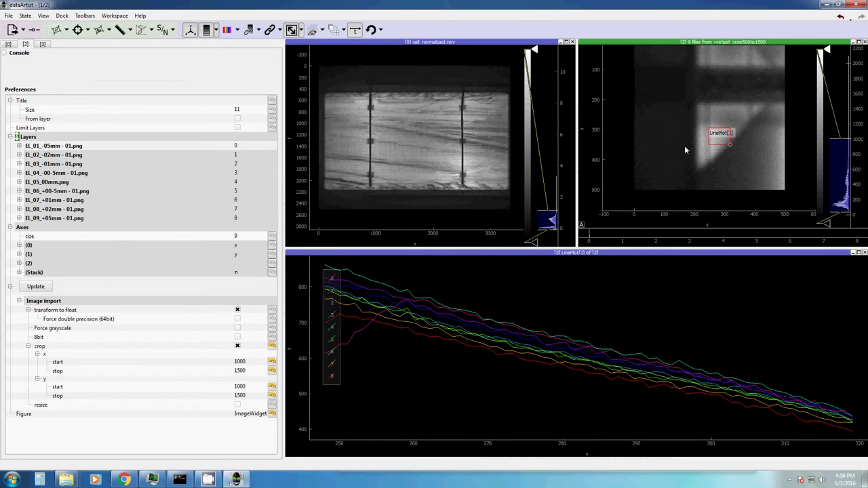
drag(704, 139, 678, 95)
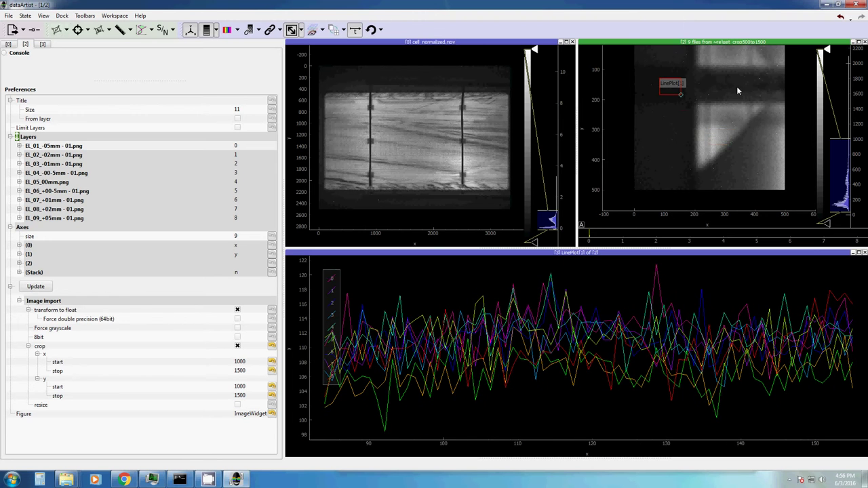
drag(736, 89, 738, 126)
drag(683, 128, 729, 168)
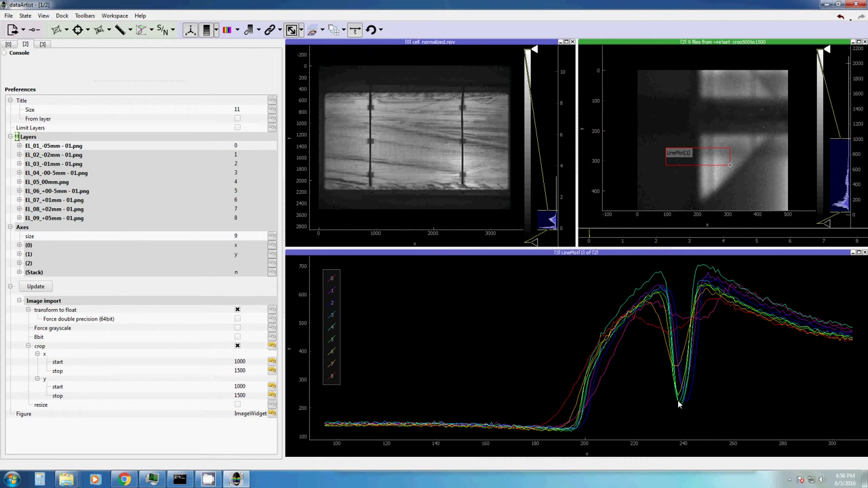
drag(693, 163, 724, 130)
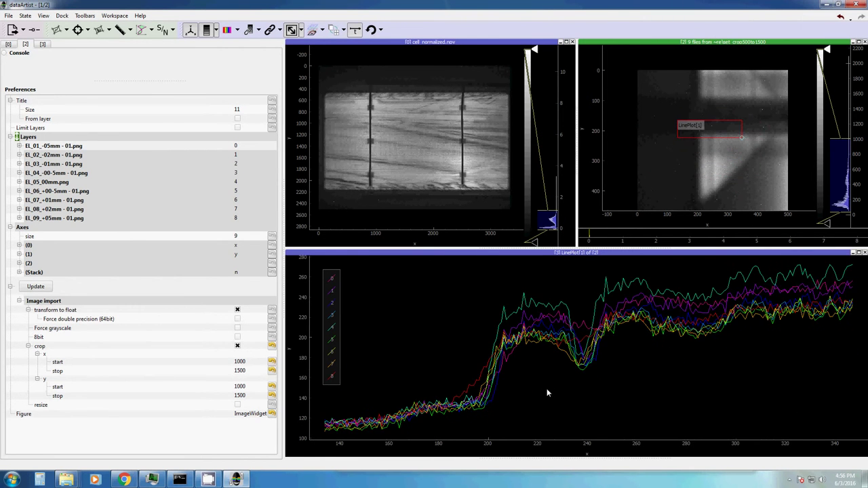
click(587, 391)
drag(587, 392, 553, 366)
scroll(553, 364, down, 2)
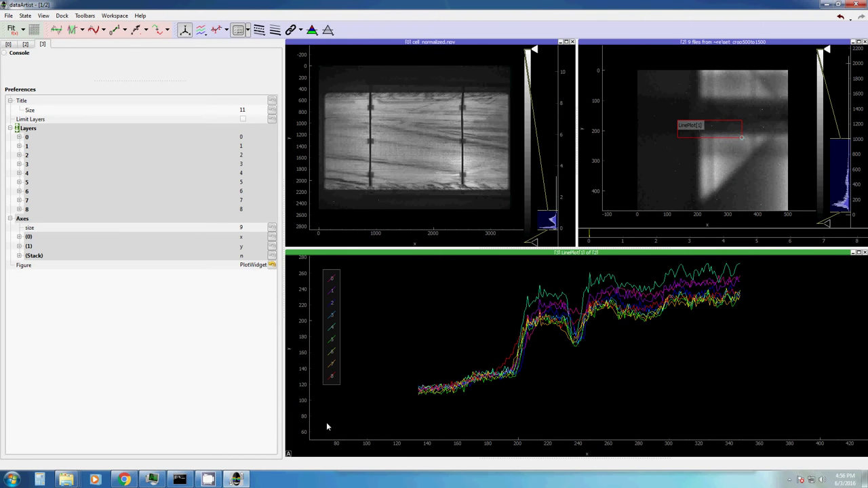
click(288, 455)
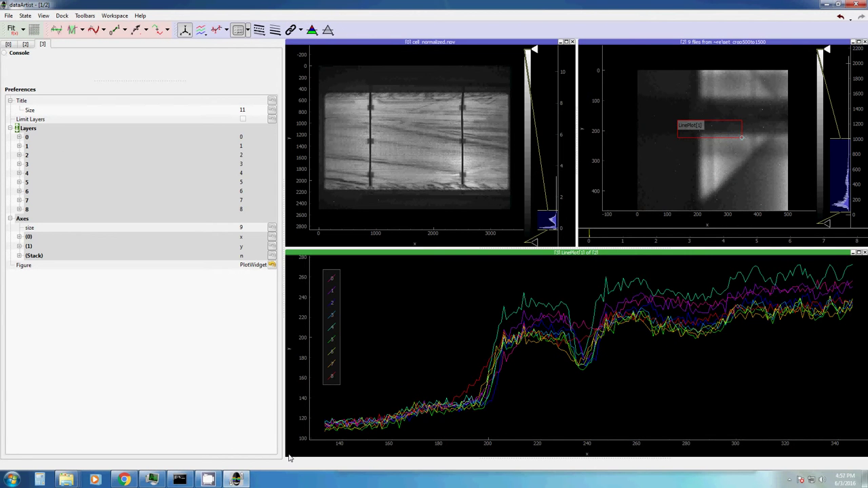
click(704, 172)
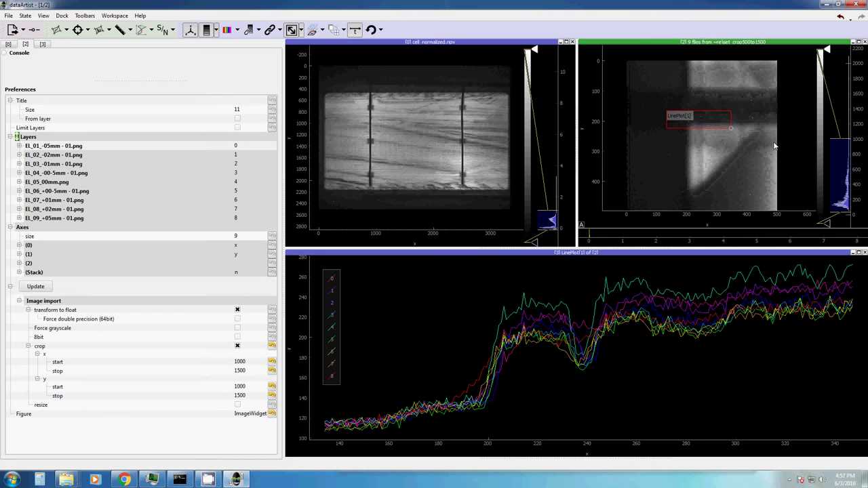
click(863, 252)
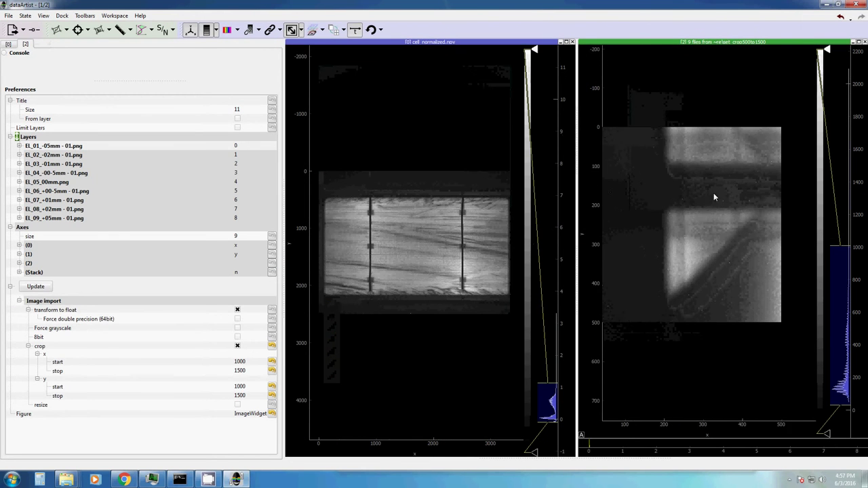
Step: Add three pixel-drill profiles through the nine-layer EL stack
drag(713, 197, 727, 189)
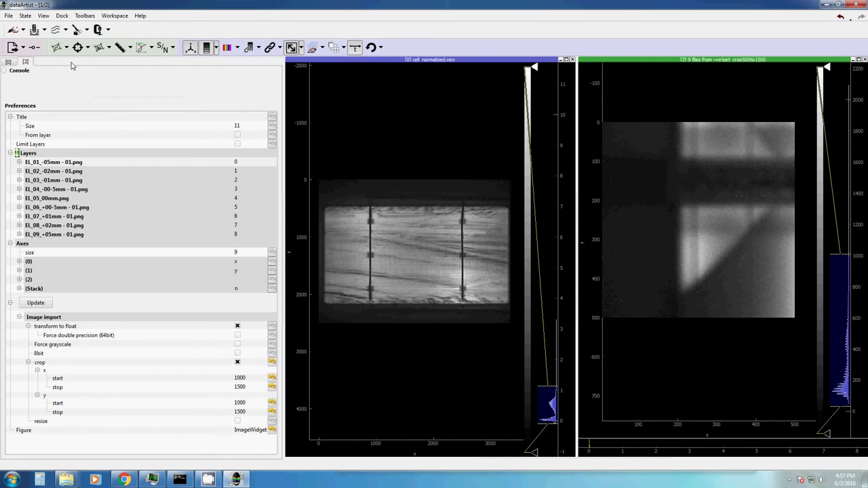
click(34, 30)
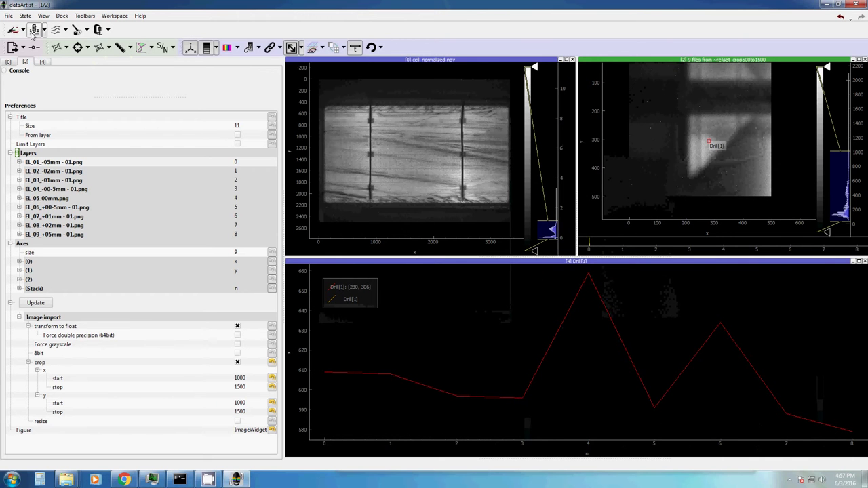
click(32, 34)
click(32, 34)
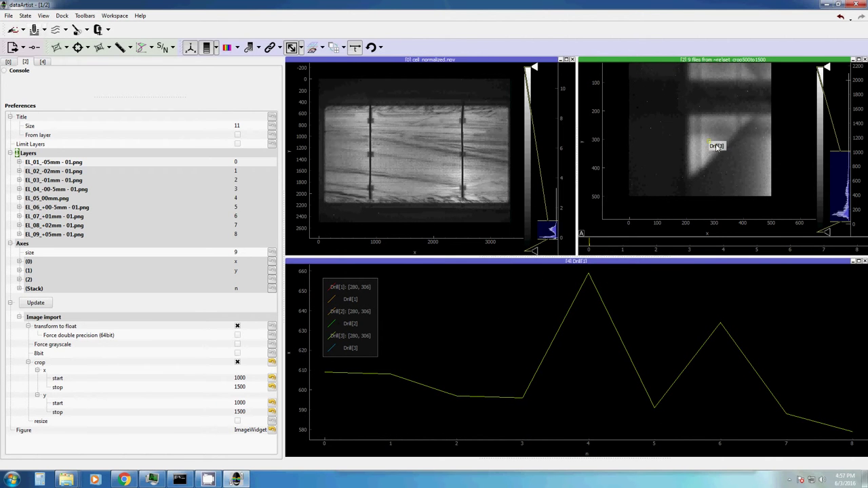
Step: Reposition the drill points on the stack image, then close the Drill[1] plot
mouse_move(717, 148)
mouse_down()
mouse_move(666, 86)
mouse_move(708, 141)
mouse_move(688, 128)
mouse_move(686, 113)
mouse_up()
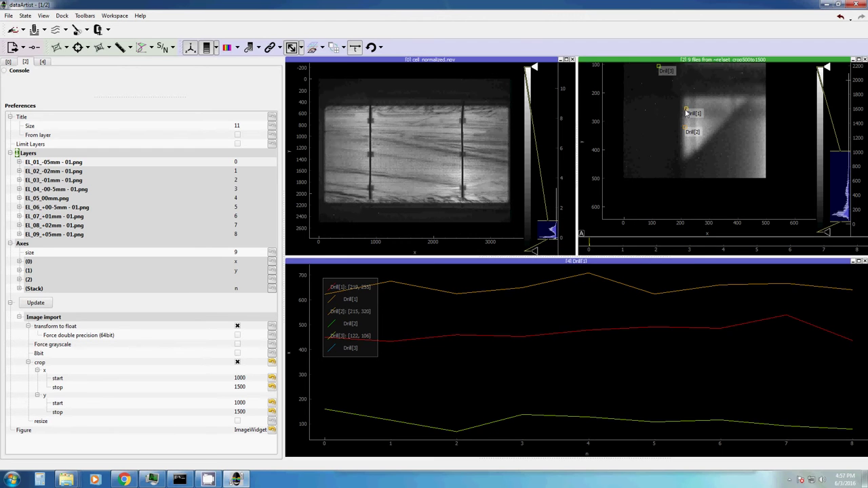
mouse_move(687, 113)
mouse_down()
mouse_move(712, 141)
mouse_move(692, 144)
mouse_move(718, 145)
mouse_move(697, 142)
mouse_move(709, 95)
mouse_up()
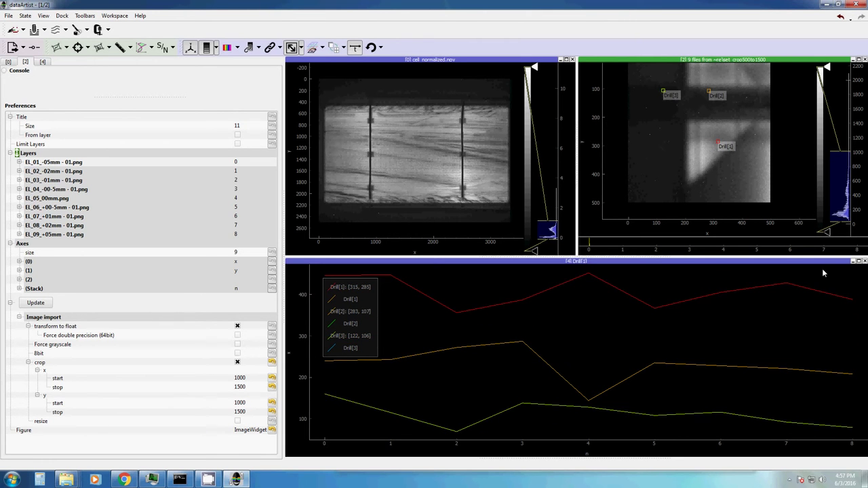
click(864, 261)
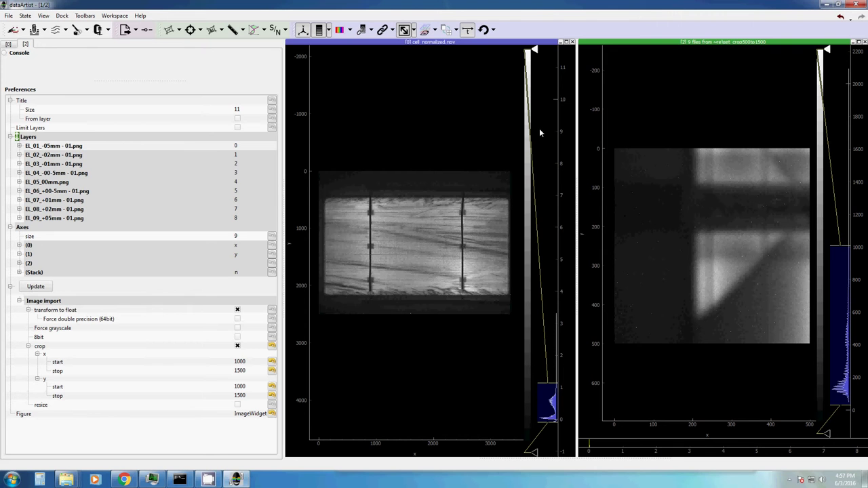
Step: Draw a slice line across the stack's triangle region, moving both ends to a short line near the cell edge
click(77, 30)
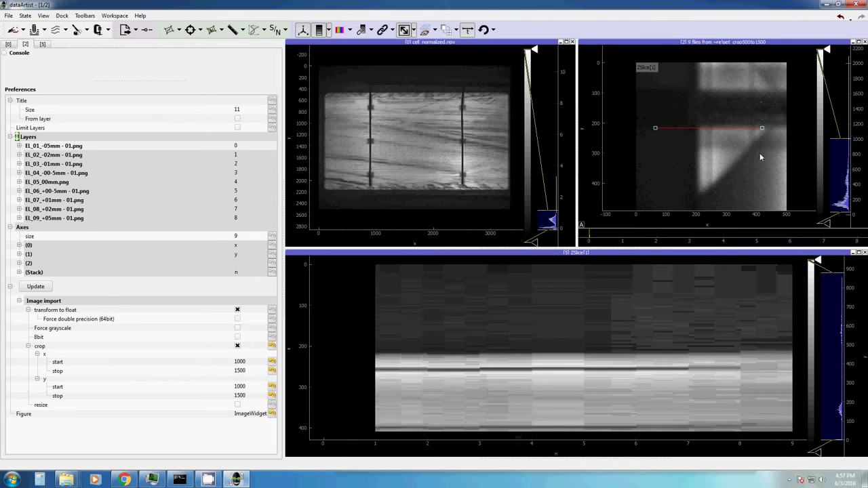
drag(762, 129, 781, 201)
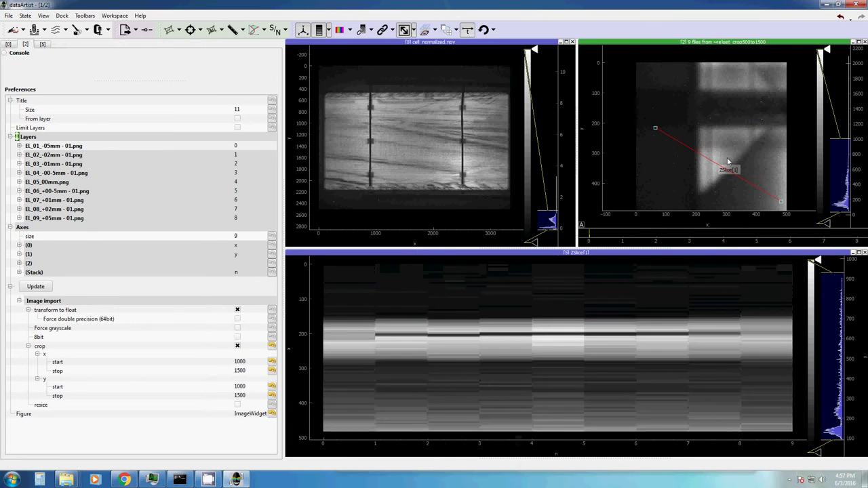
drag(654, 130, 682, 73)
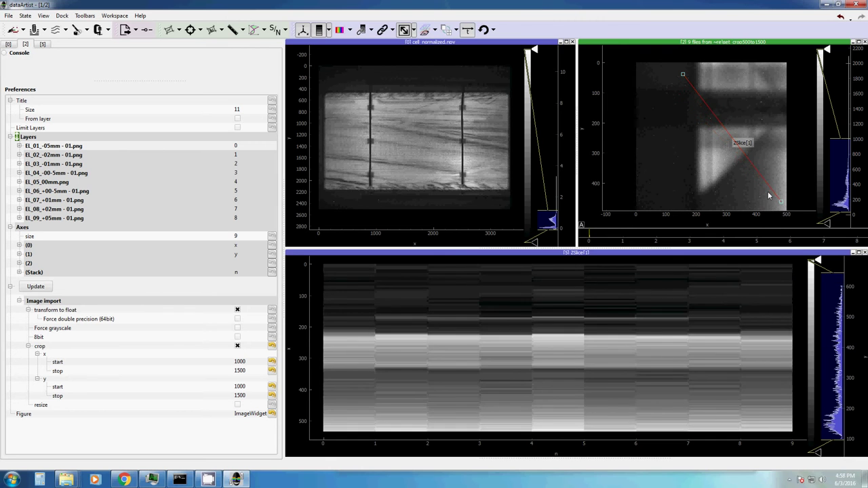
drag(781, 204, 724, 169)
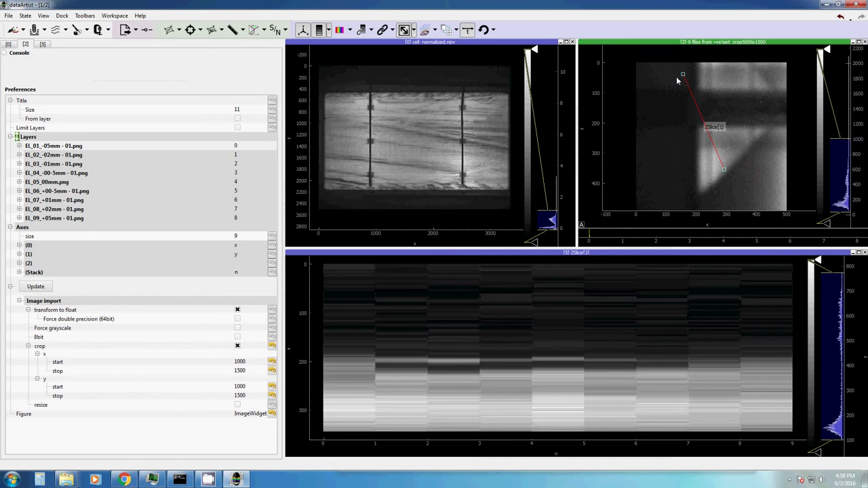
drag(682, 76, 693, 176)
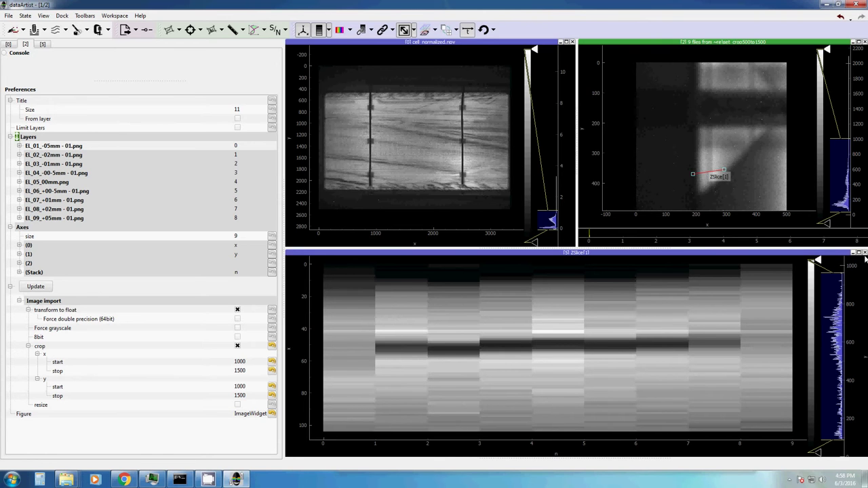
Step: Close the ZSlice panel, step the stack to image 3, and apply the Squeeze coloured overlay
key(Delete)
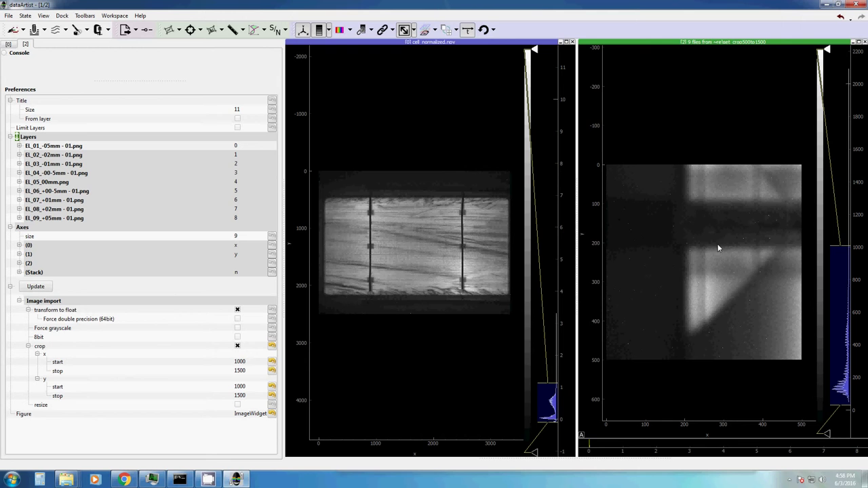
mouse_move(590, 445)
mouse_down()
mouse_move(737, 447)
mouse_move(589, 446)
mouse_up()
click(97, 29)
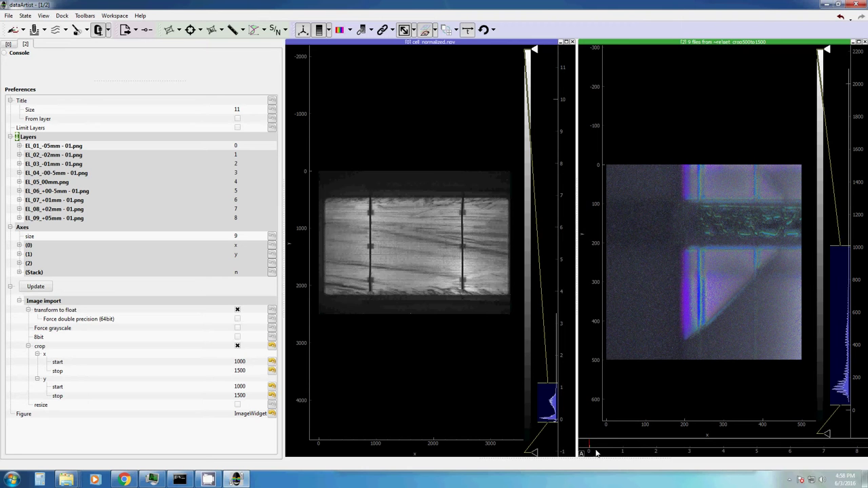
click(108, 33)
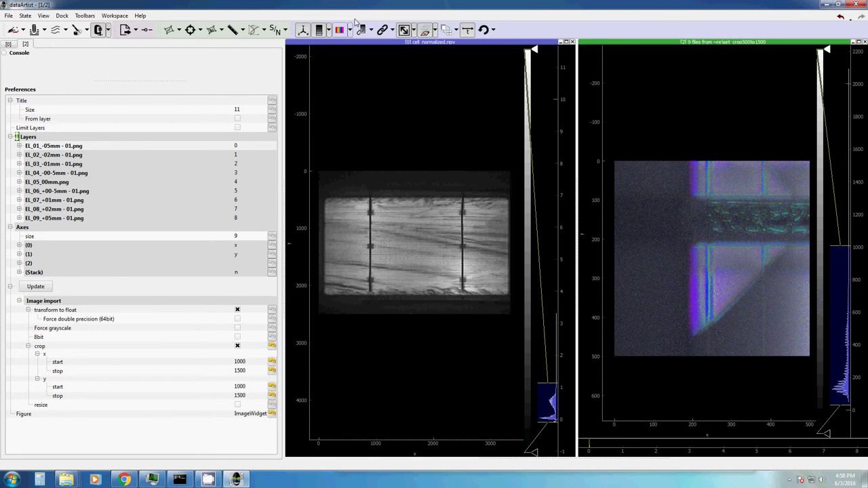
Step: Toggle the colour overlay off and on, then edit overlay layer 1's colour alpha value
click(426, 32)
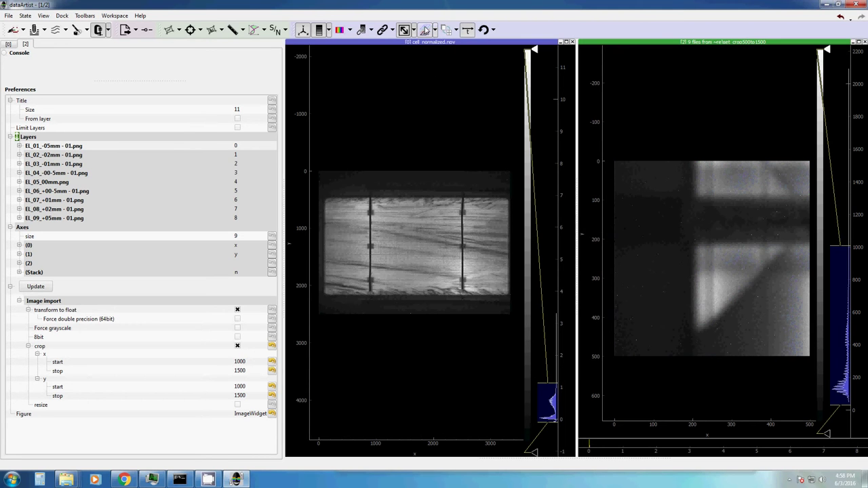
click(426, 30)
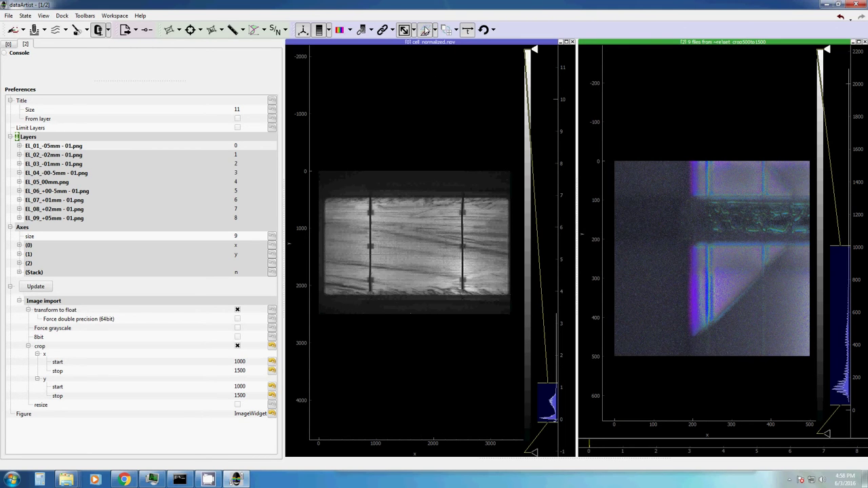
click(434, 31)
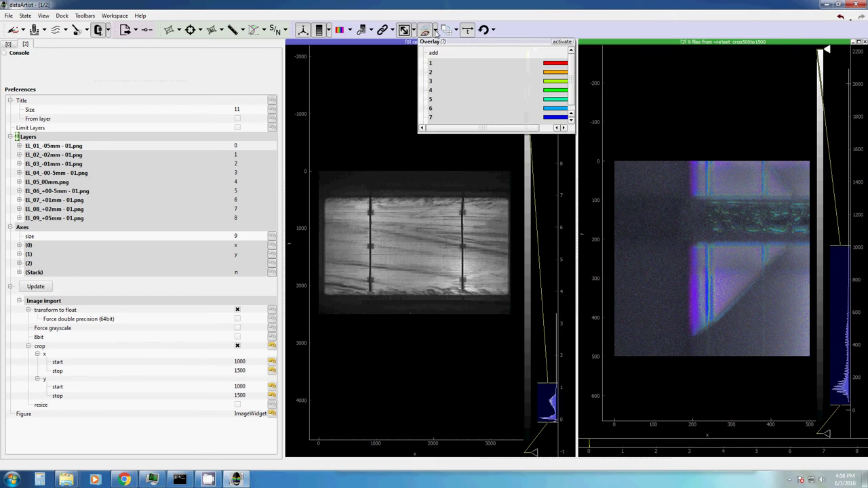
click(555, 64)
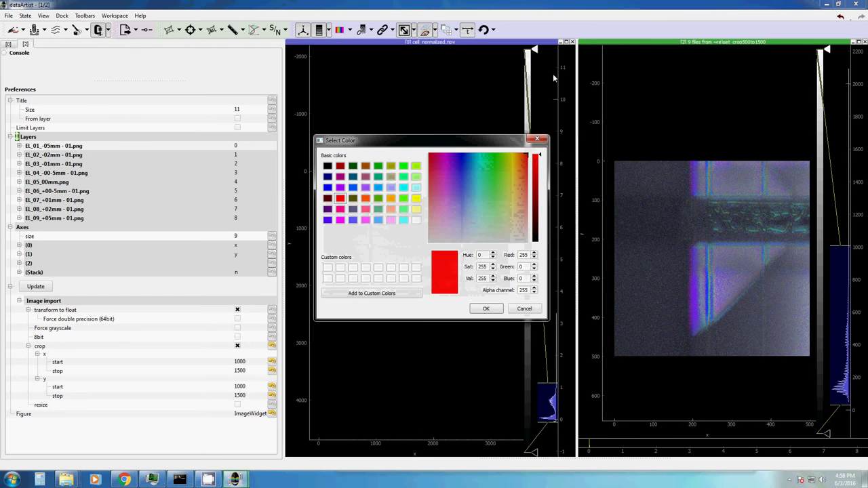
double_click(522, 290)
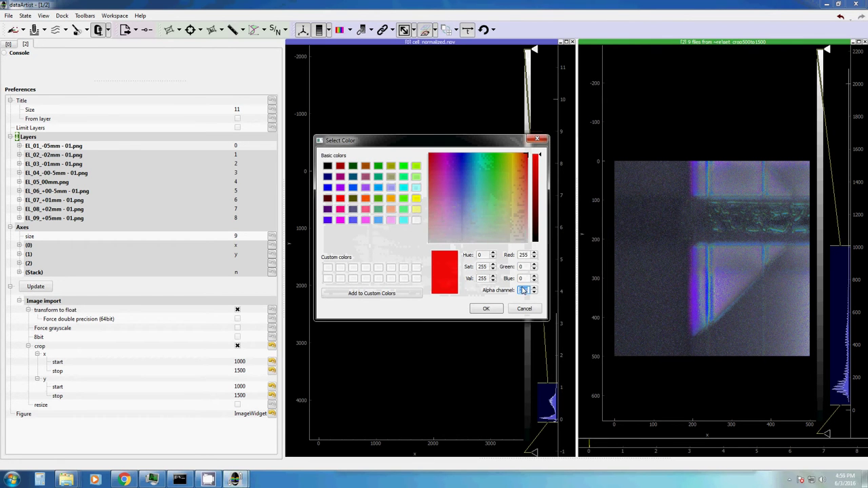
click(484, 309)
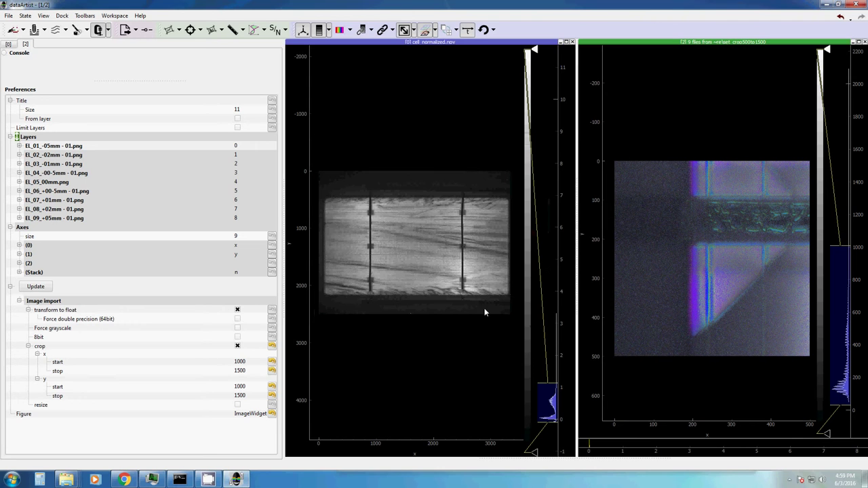
Step: Remove overlay layer 1 and export layer 2 to a new Color overlay display with brightened levels
click(425, 29)
right_click(460, 65)
click(479, 70)
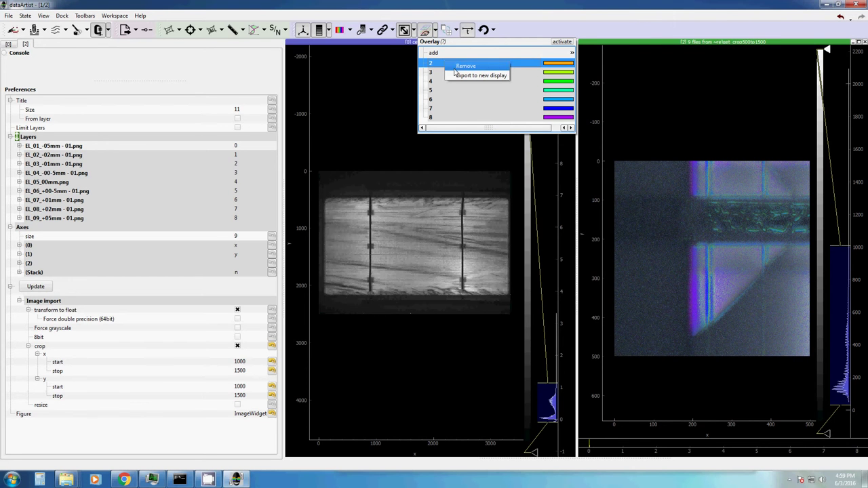
click(459, 75)
click(568, 312)
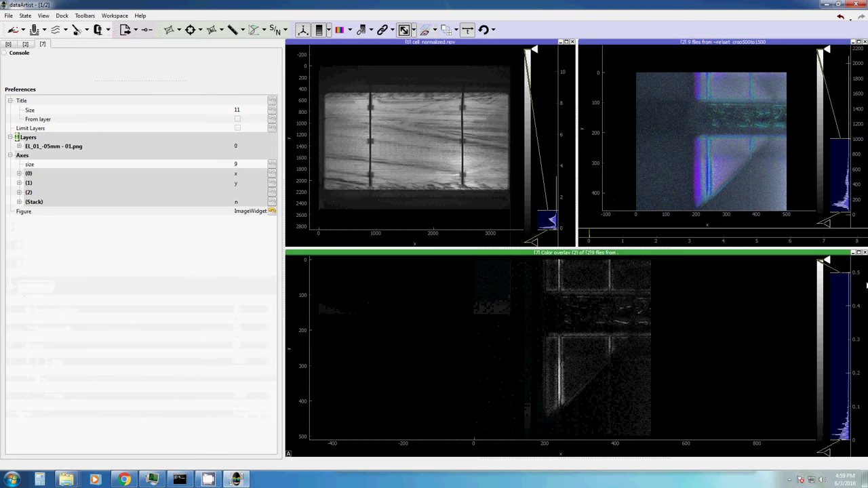
drag(850, 276, 851, 390)
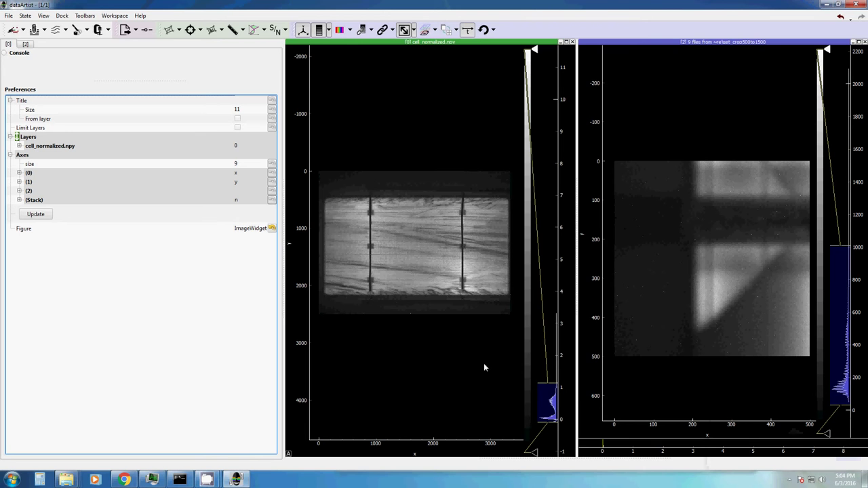
drag(591, 460, 587, 414)
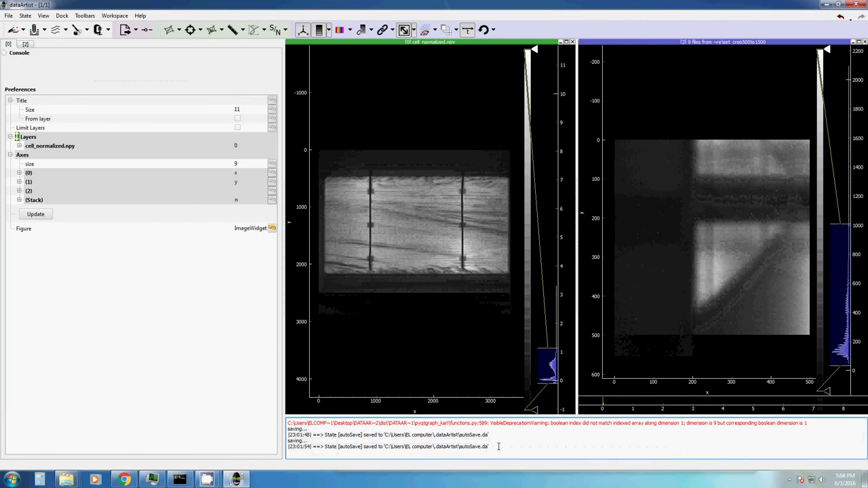
drag(498, 446, 272, 434)
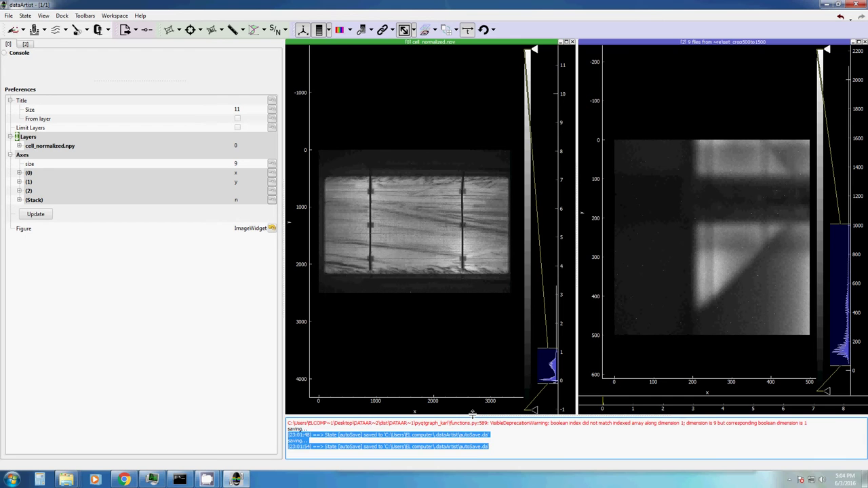
drag(472, 414, 474, 458)
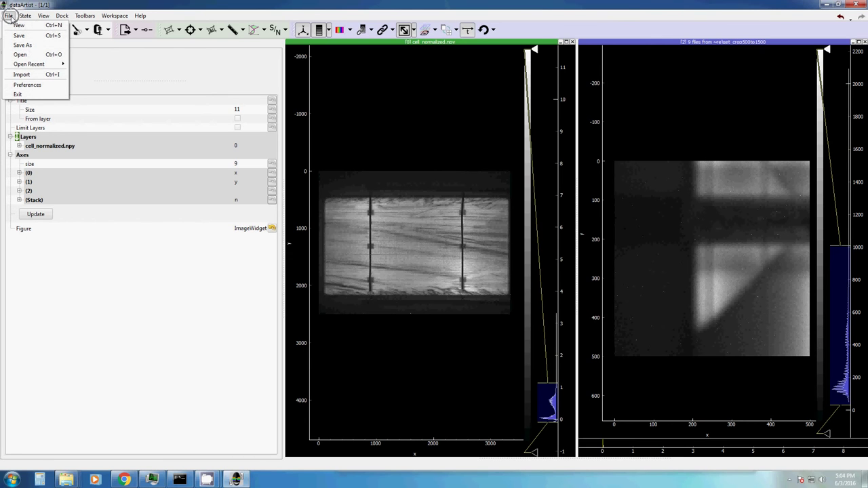
Step: In Preferences > Session, set autosave to never and select the max saved states value of 3
click(24, 85)
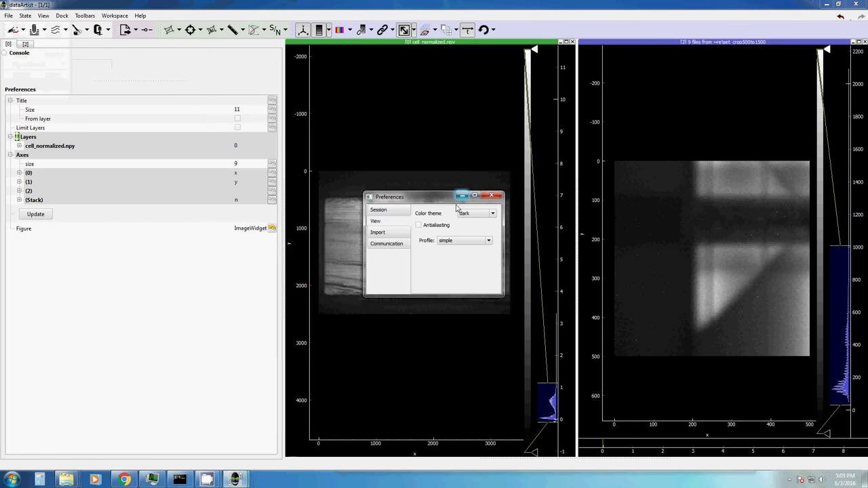
click(374, 211)
mouse_move(489, 243)
mouse_down()
mouse_move(420, 248)
mouse_move(499, 246)
mouse_up()
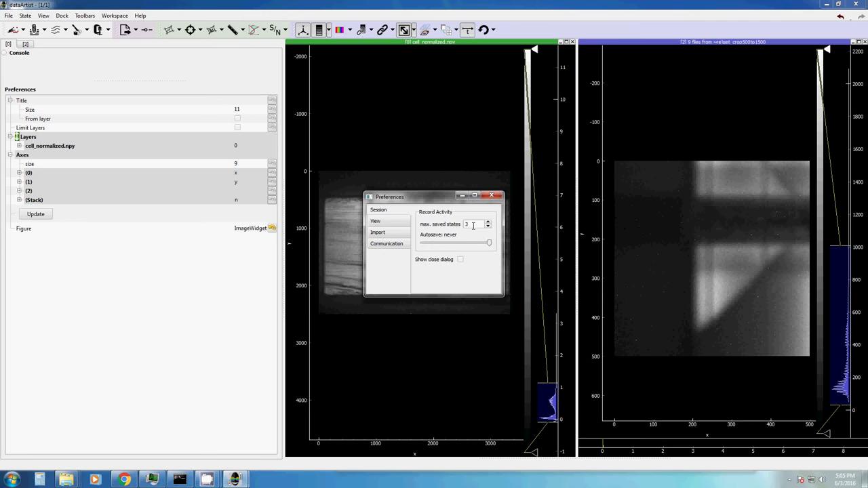
double_click(473, 225)
Step: On the View page, try the bright colour theme, revert to dark, and open the Profile list
click(381, 224)
click(472, 214)
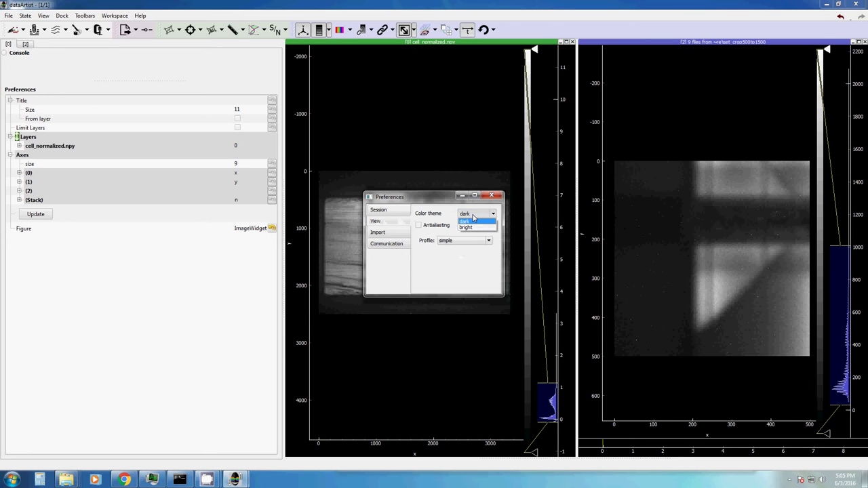
click(467, 228)
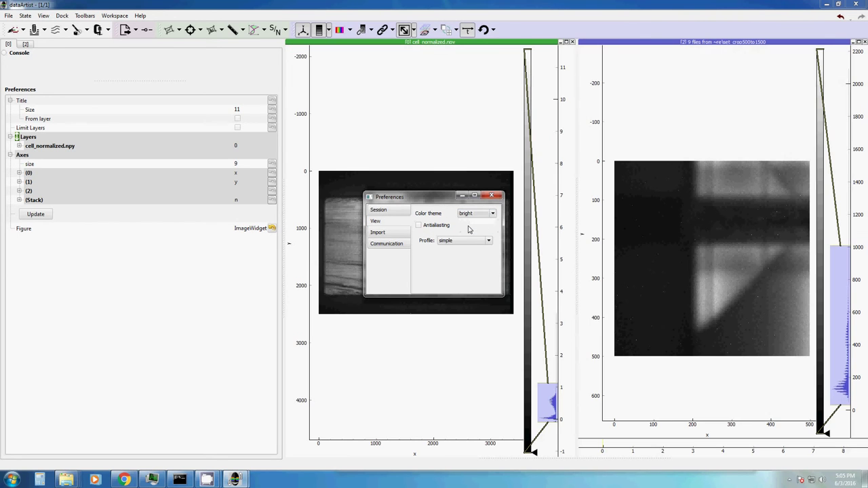
click(465, 215)
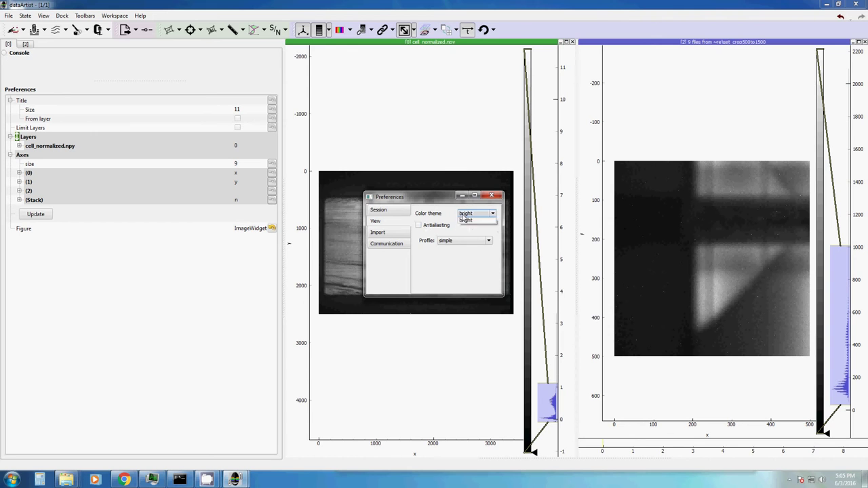
click(464, 222)
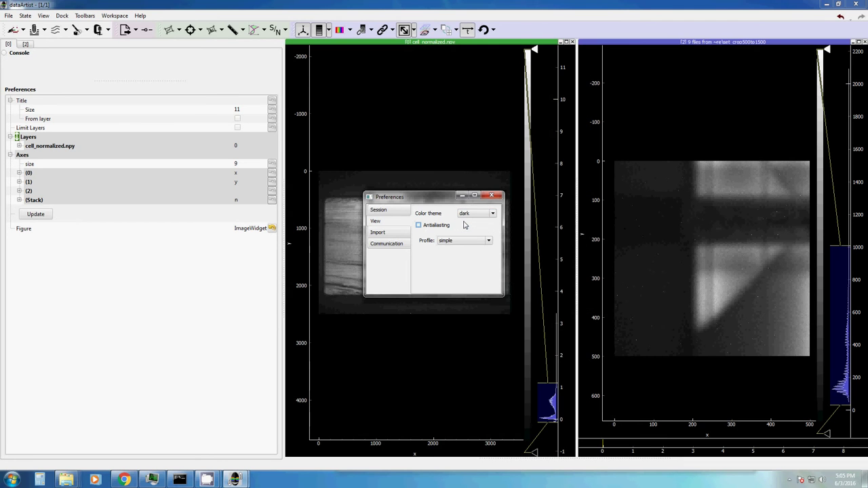
click(458, 242)
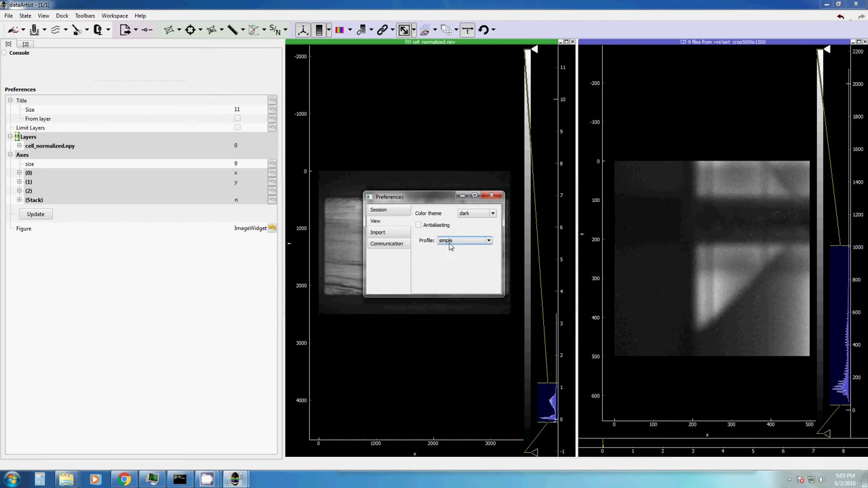
click(461, 242)
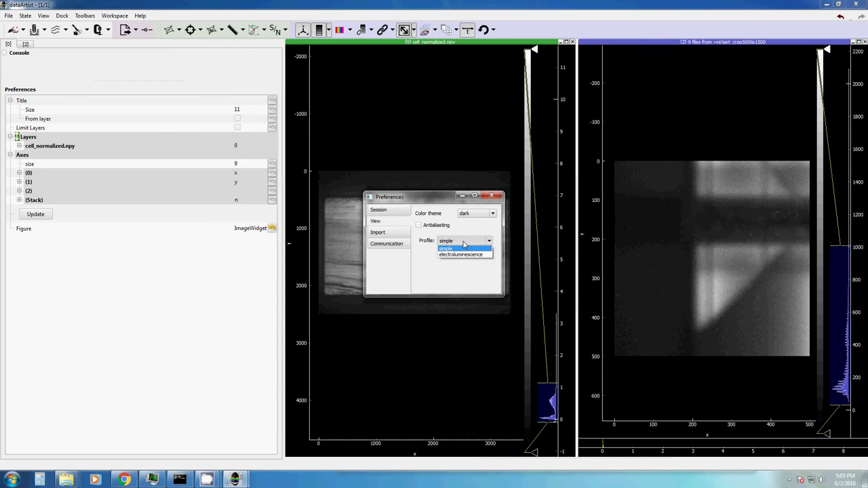
Step: Switch Preferences to the Import page
click(387, 233)
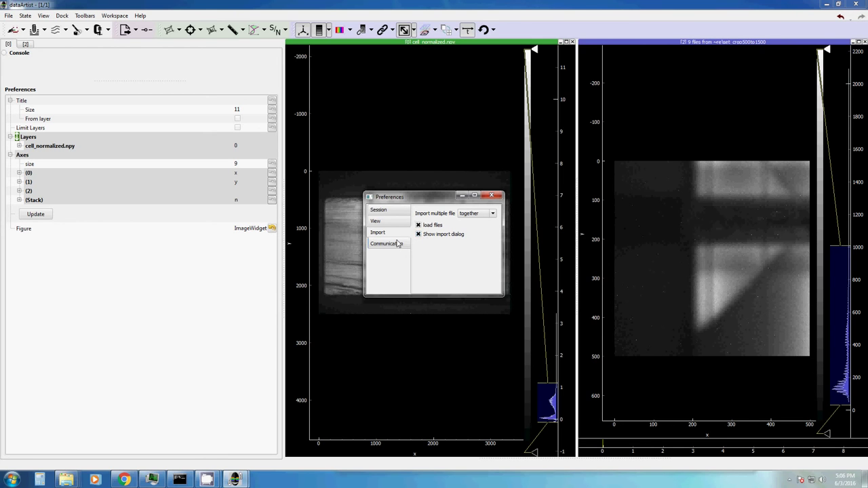
Step: Leave folder watching and RabbitMQ off on the Communication page after testing them, then close Preferences
click(394, 245)
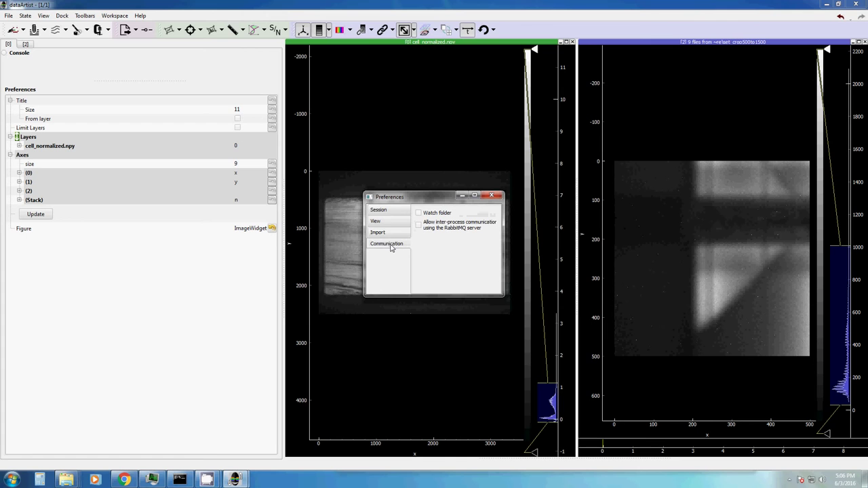
click(418, 214)
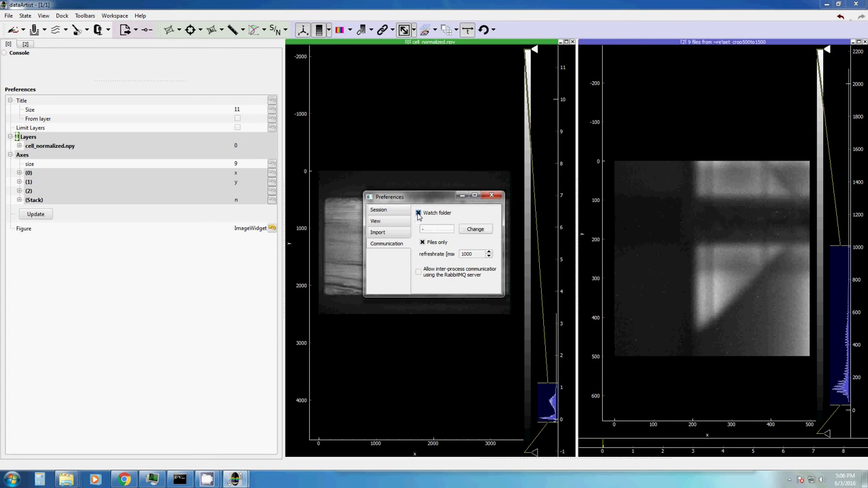
click(418, 213)
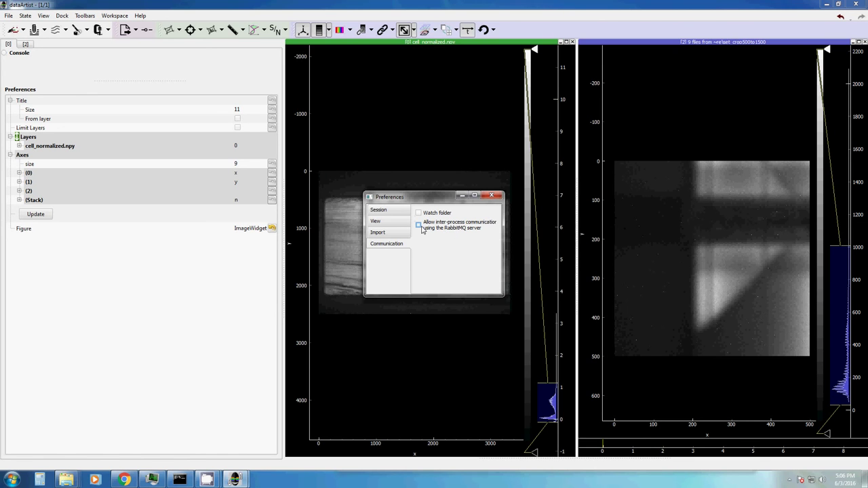
click(419, 226)
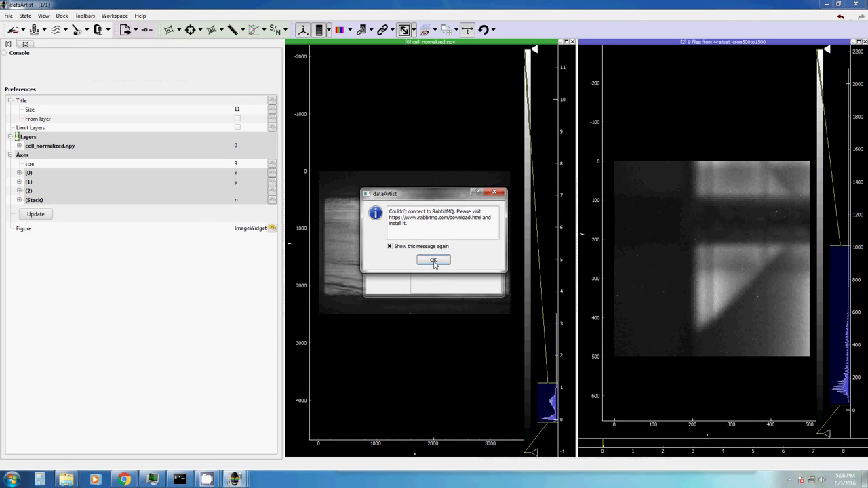
click(433, 261)
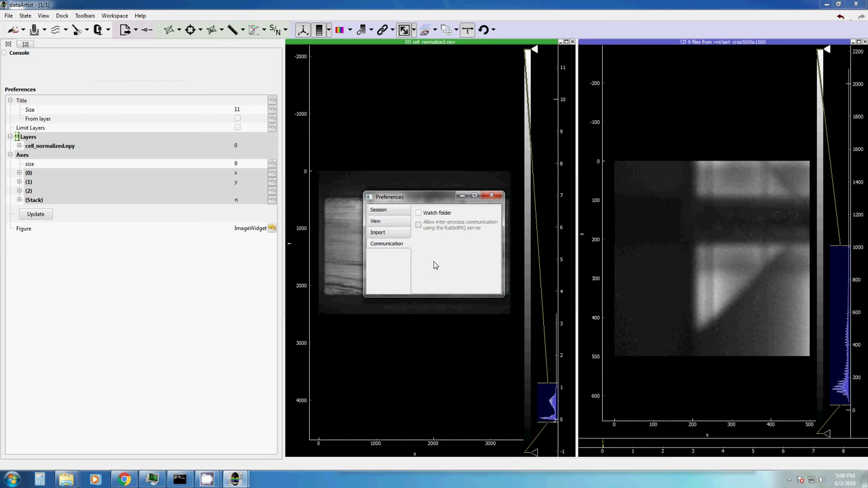
click(491, 198)
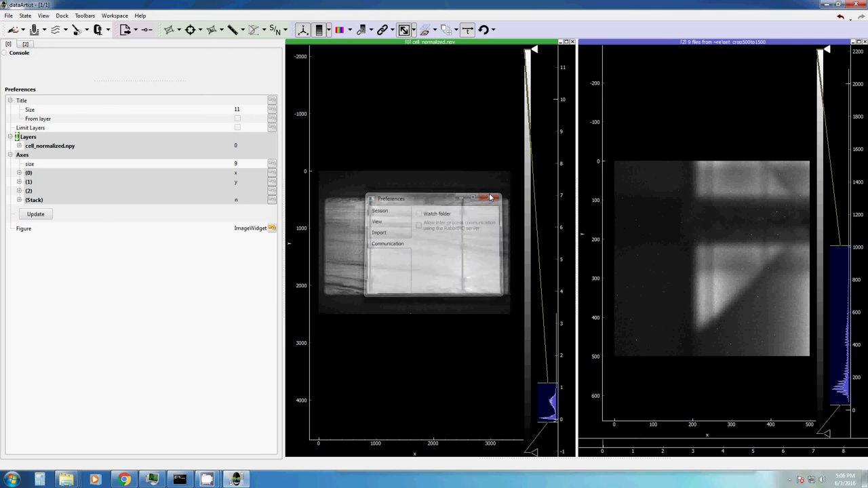
Step: Save the session over the existing test.da on the Desktop, confirming the replacement
click(26, 15)
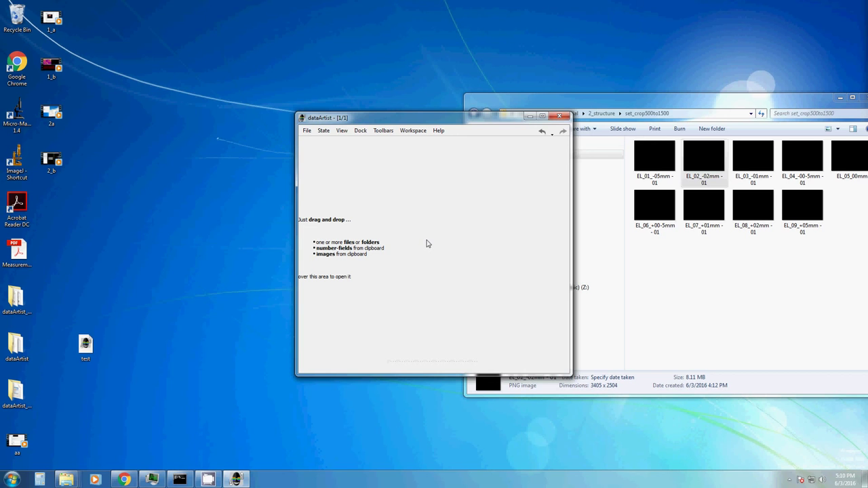
key(ctrl+s)
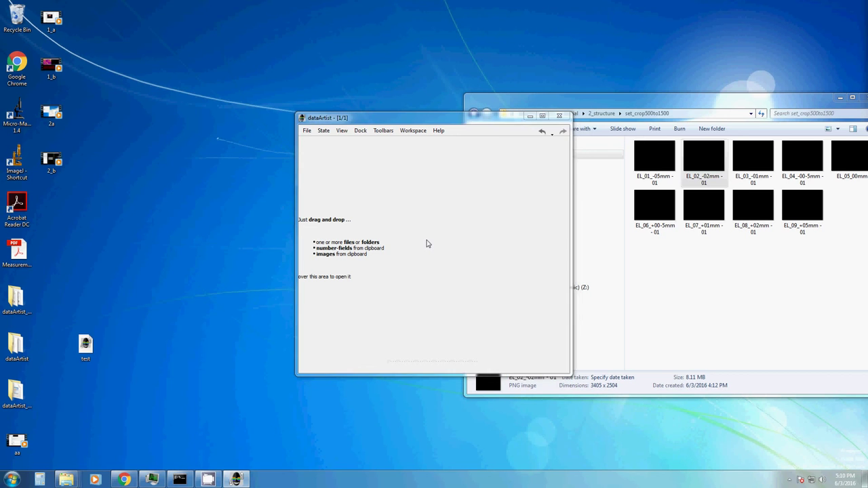
click(321, 187)
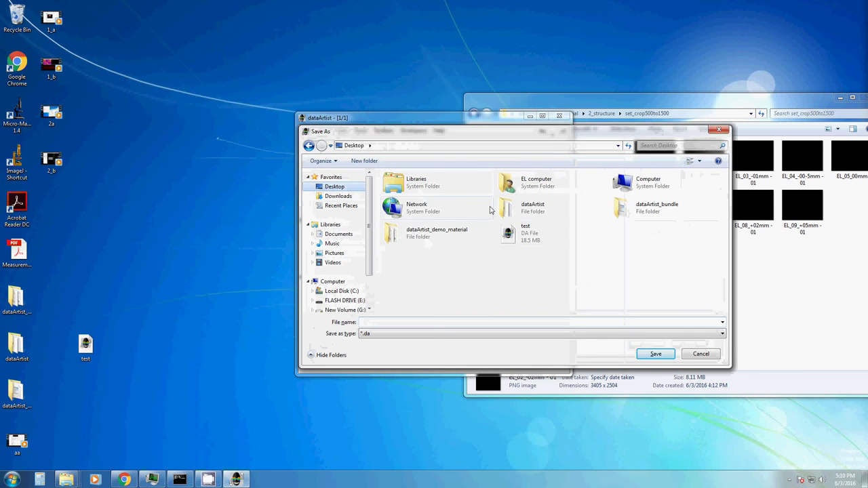
click(509, 240)
click(640, 360)
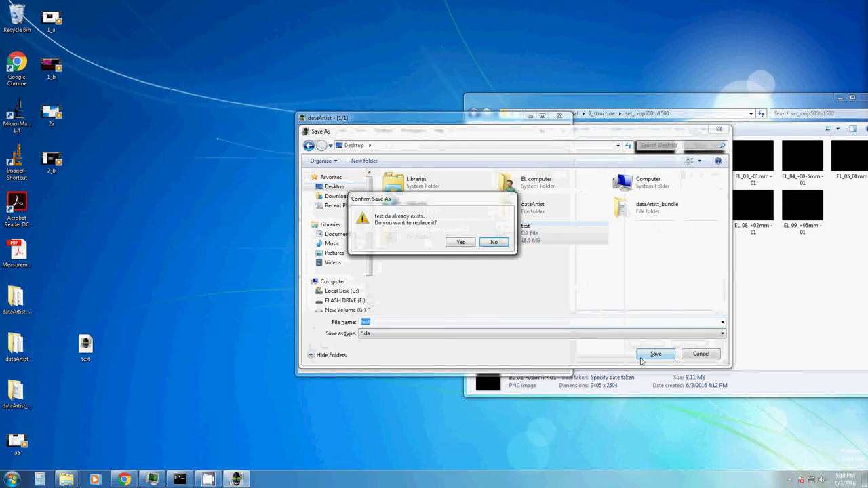
click(450, 242)
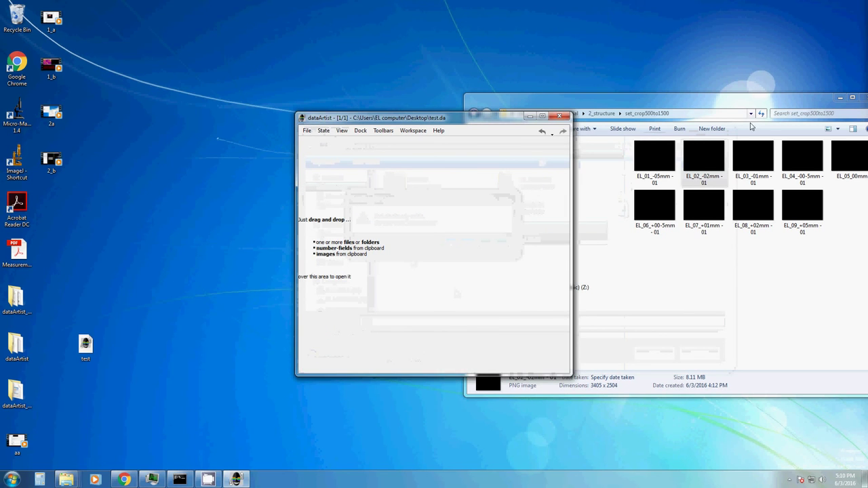
Step: Import the EL_02 image, lower its display maximum, and save it as state 2
drag(708, 158, 423, 229)
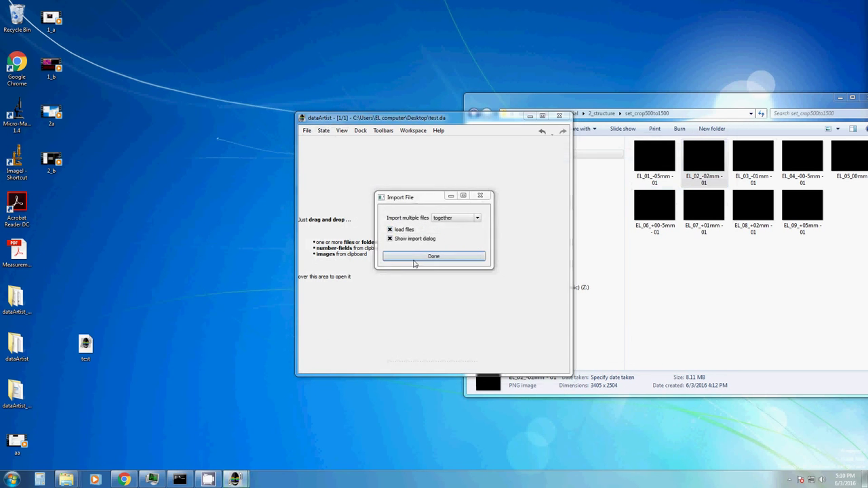
click(415, 257)
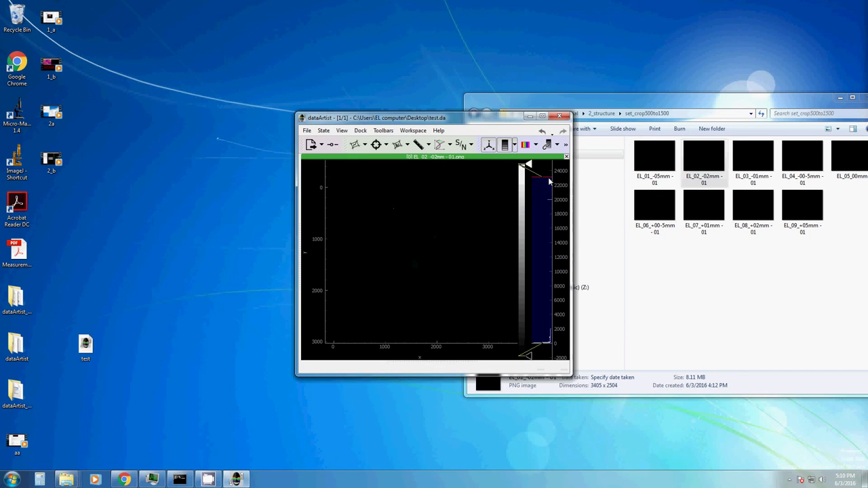
drag(549, 181, 552, 337)
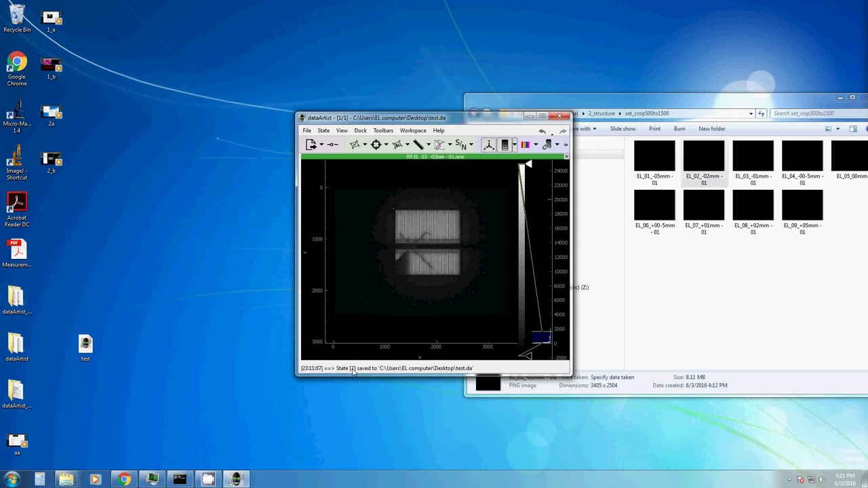
click(358, 372)
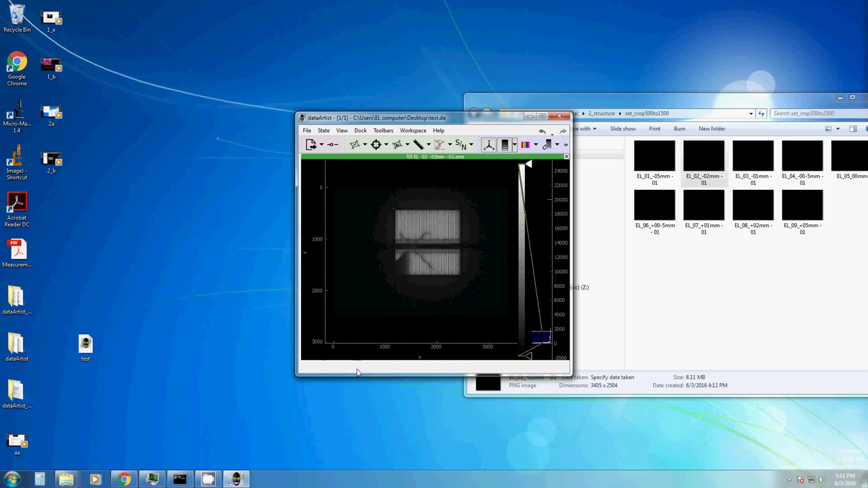
Step: Add EL_07 below EL_02, widen the window, apply a blue-magenta-yellow colour map, and save state 3
drag(705, 207, 378, 241)
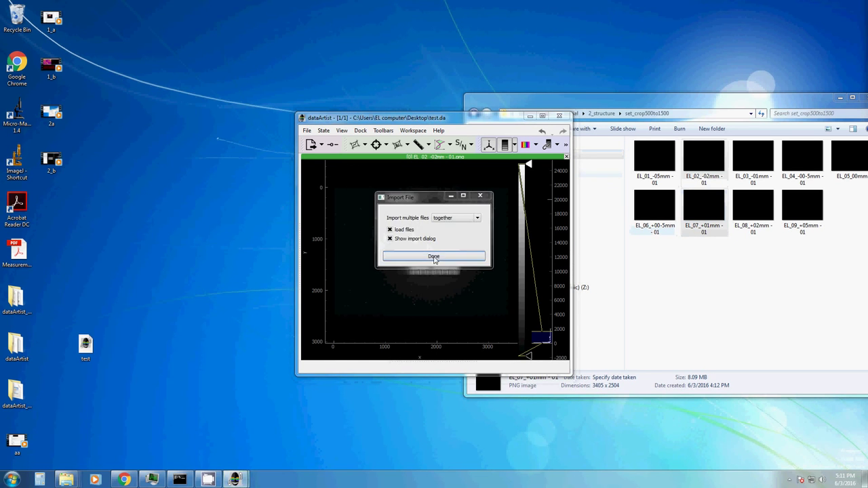
click(433, 255)
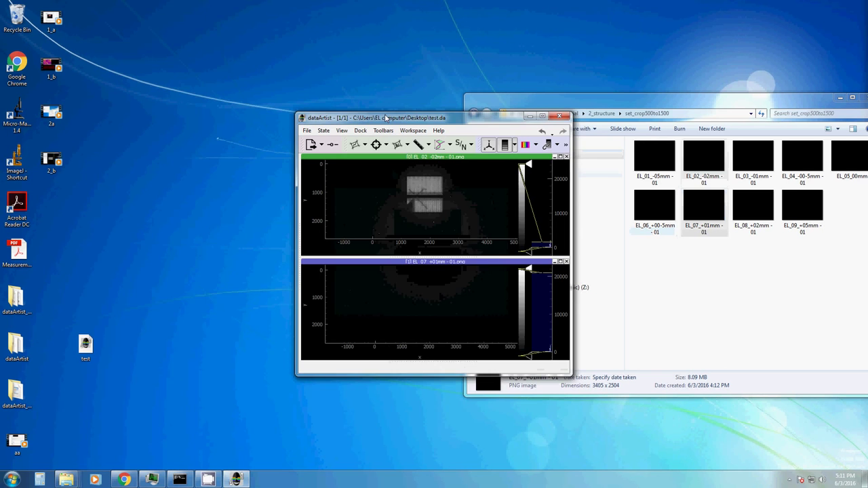
drag(358, 119, 207, 97)
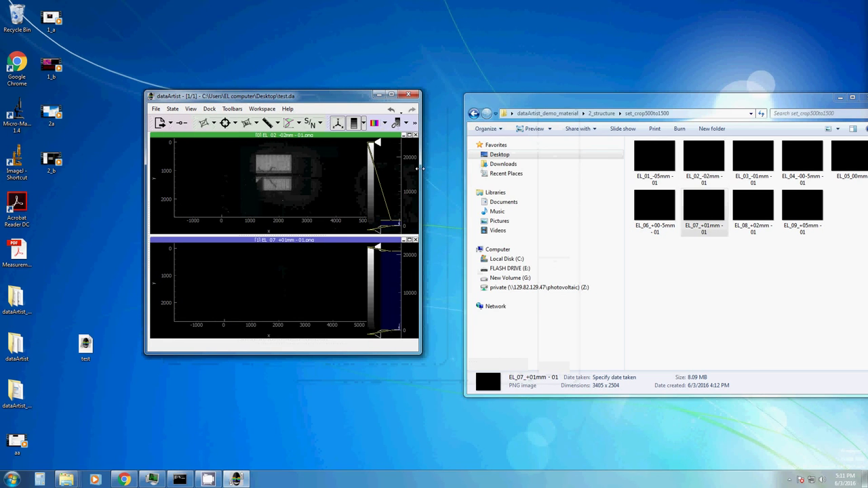
drag(420, 171, 644, 171)
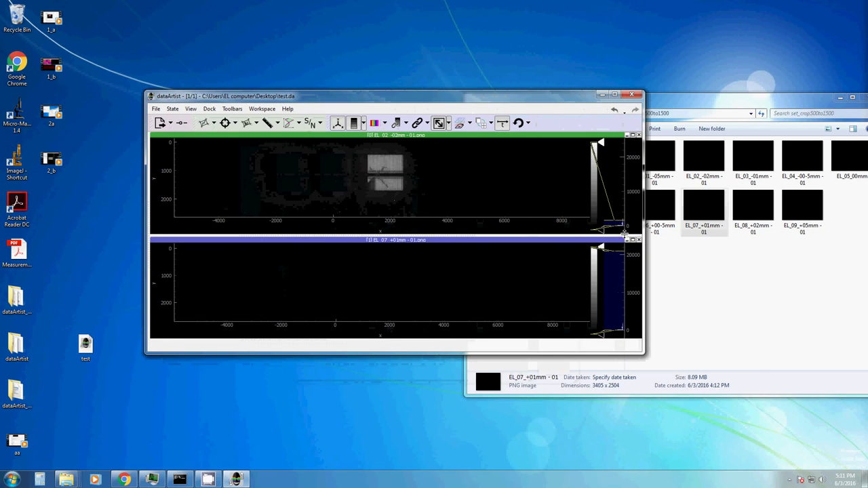
click(624, 329)
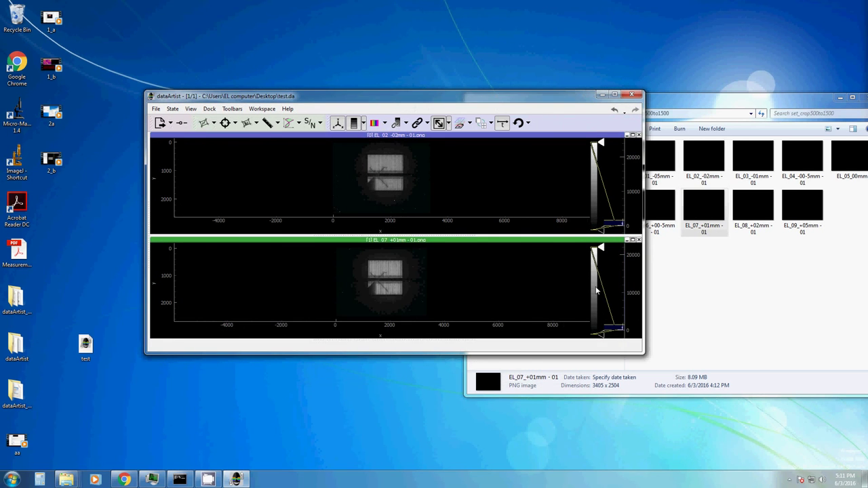
right_click(595, 288)
click(601, 298)
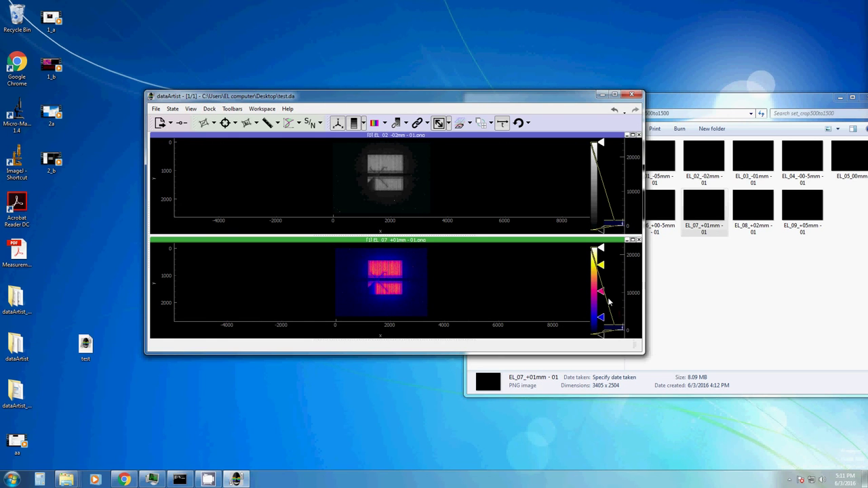
key(ctrl+s)
click(202, 350)
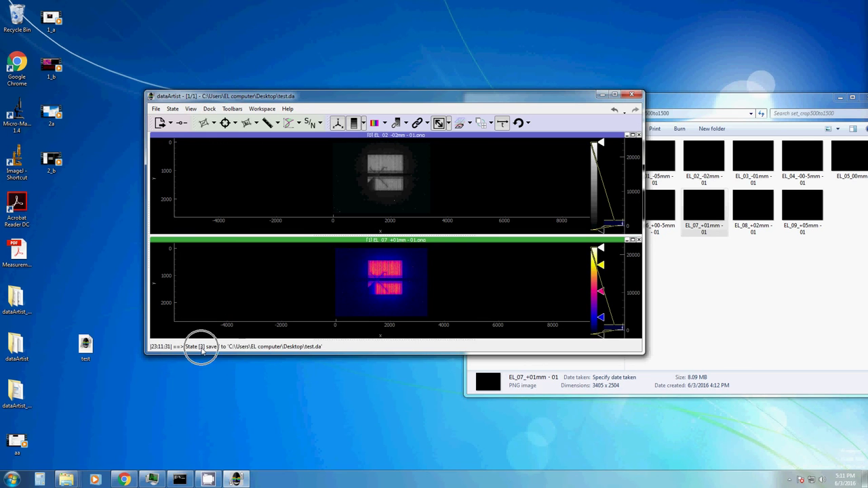
click(173, 109)
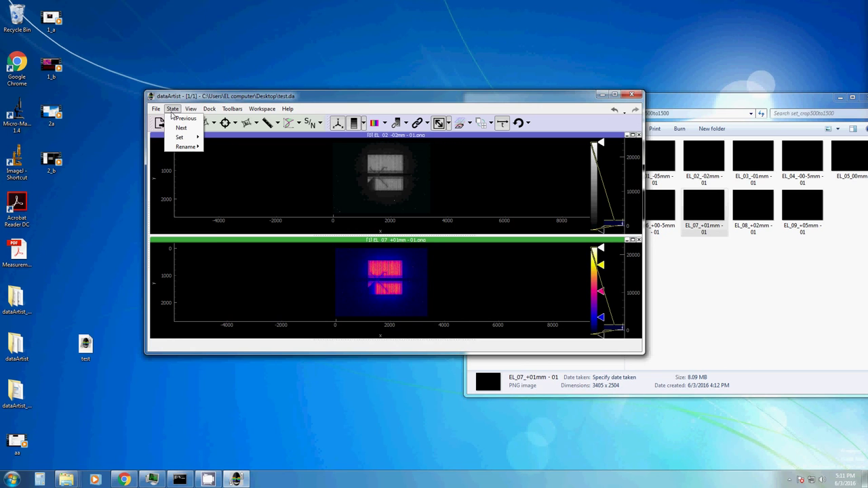
mouse_move(155, 108)
click(170, 179)
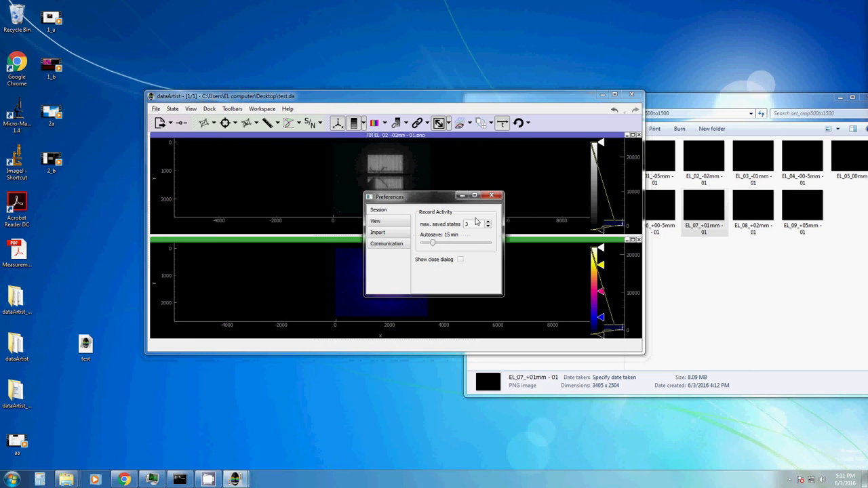
click(492, 197)
click(172, 109)
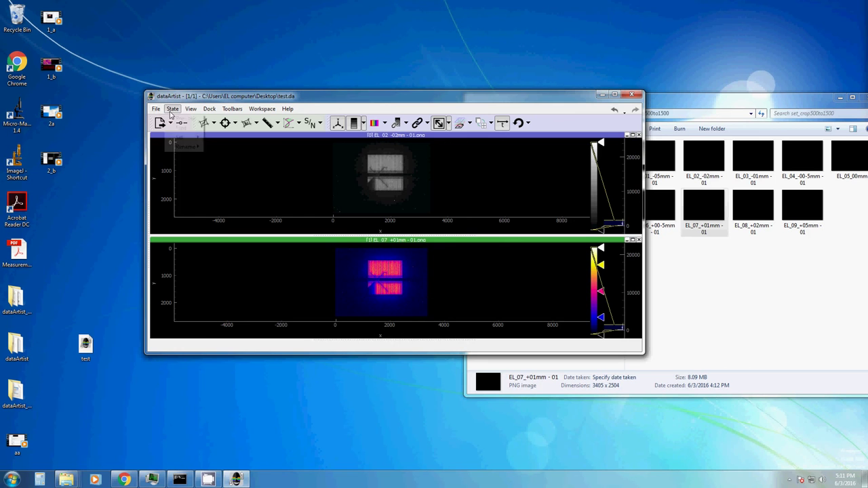
mouse_move(180, 139)
click(217, 138)
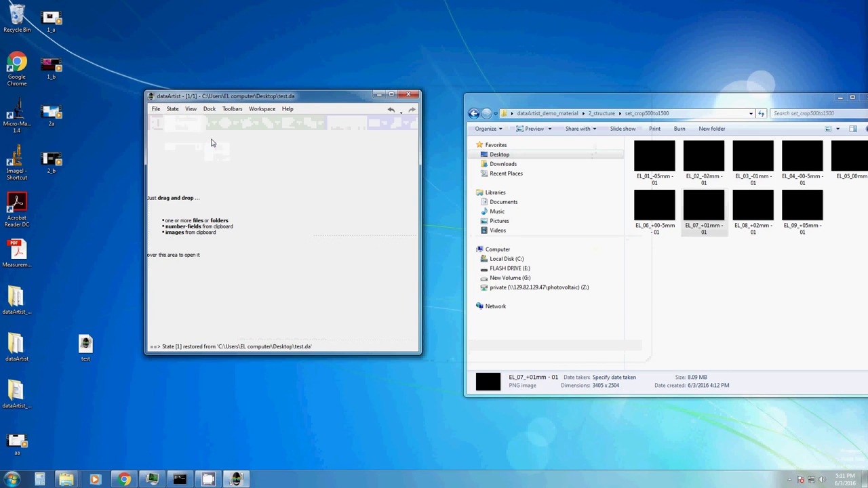
click(169, 110)
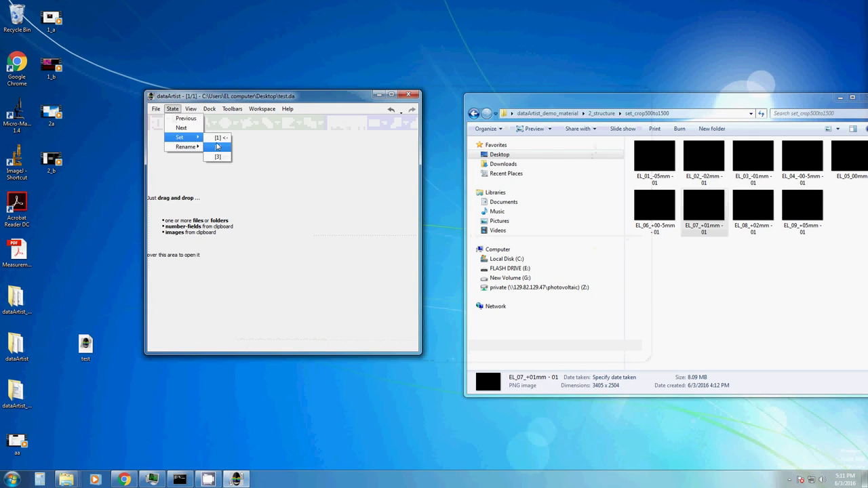
click(217, 148)
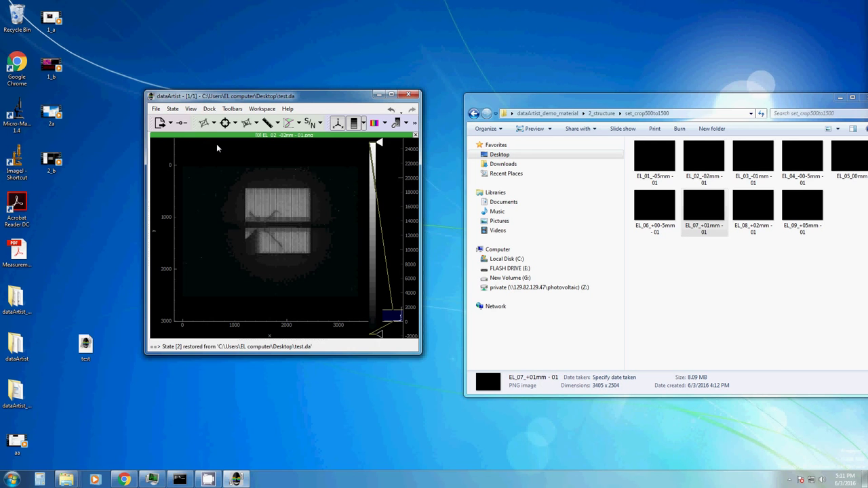
click(172, 109)
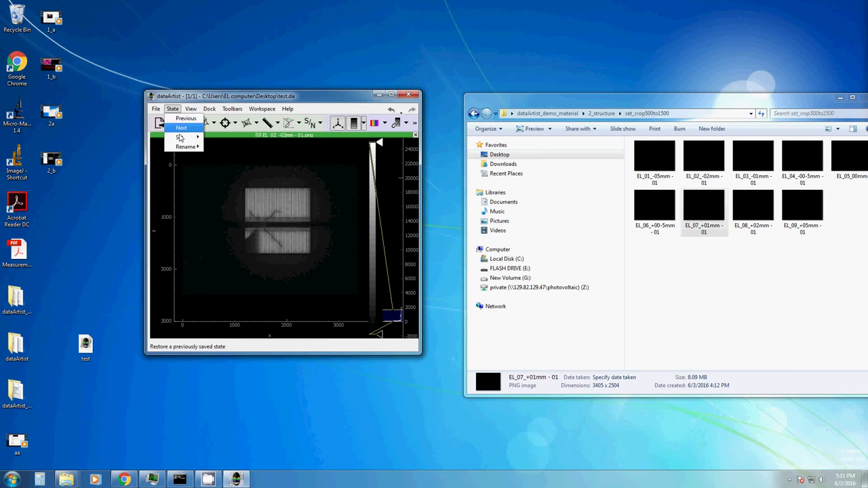
mouse_move(187, 146)
click(216, 167)
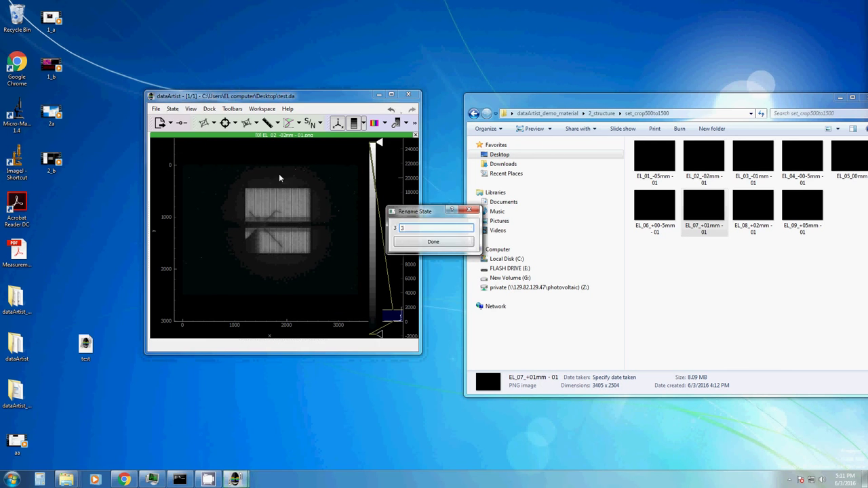
click(469, 209)
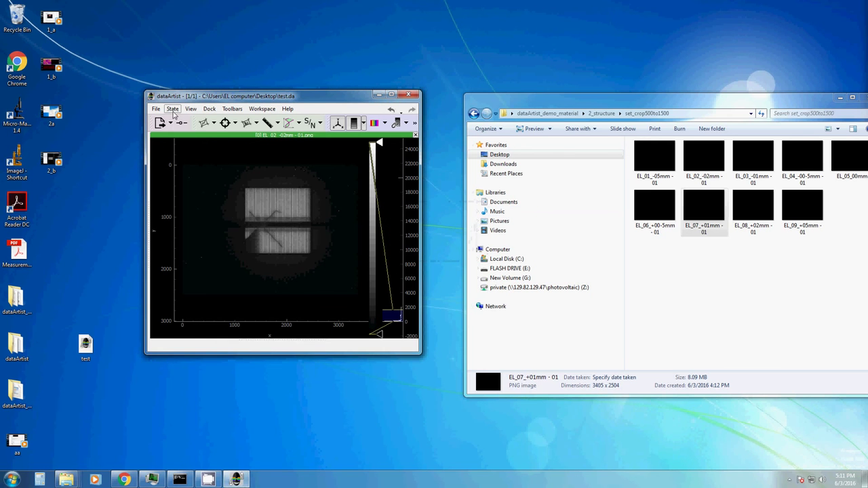
click(173, 110)
mouse_move(187, 147)
click(218, 160)
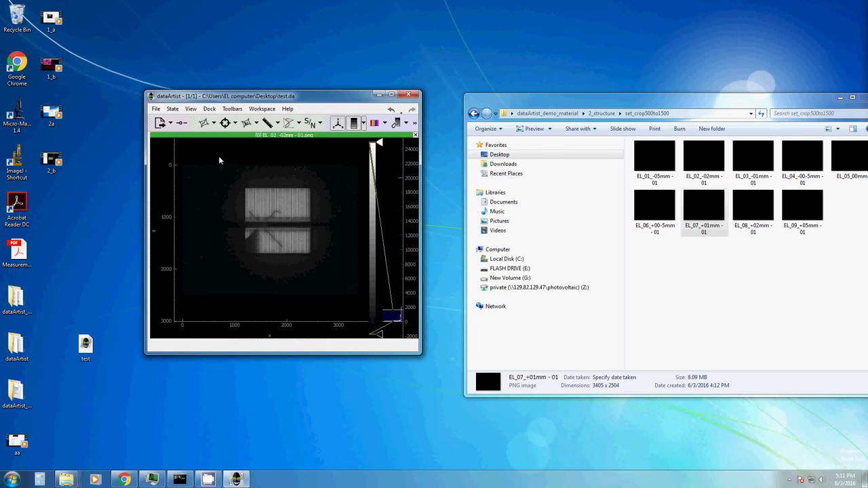